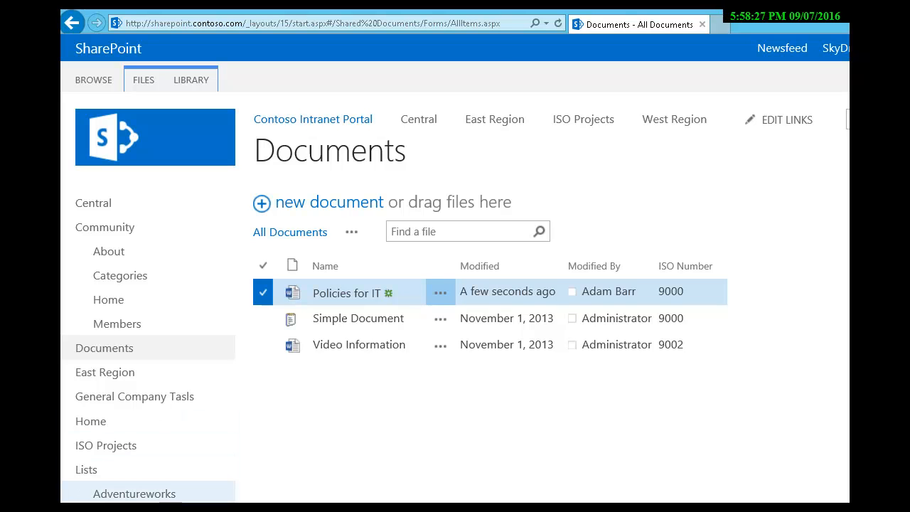
Step: Try to open the Adventureworks Customers list and the AD Customers list
scroll(157, 342, down, 1)
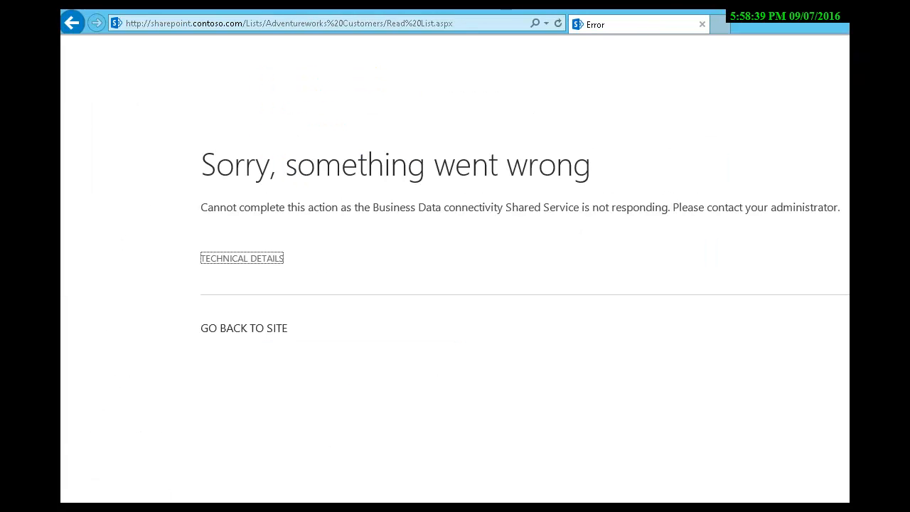
click(72, 23)
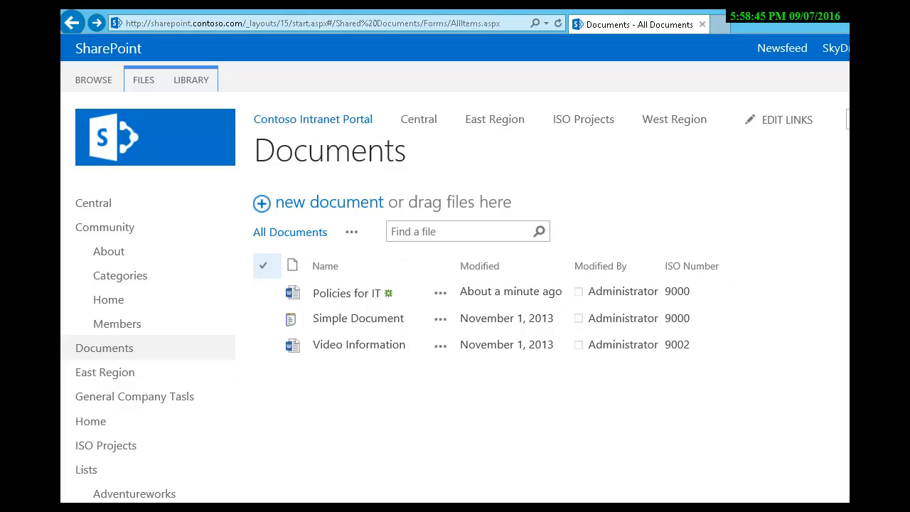
scroll(156, 372, down, 1)
scroll(156, 313, down, 3)
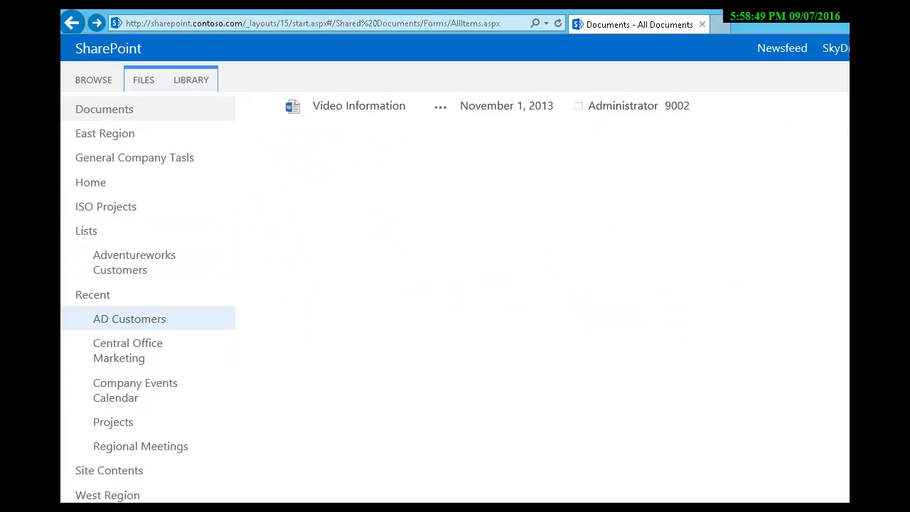
click(129, 318)
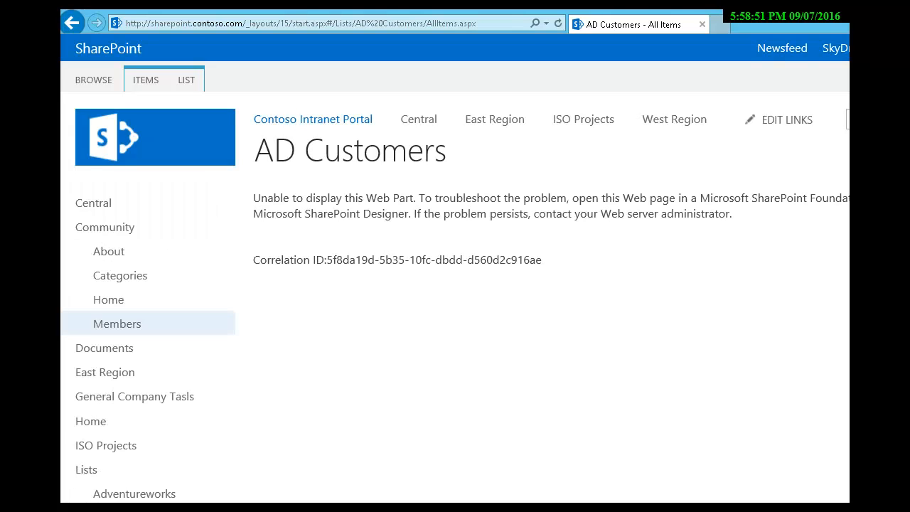
Step: Open the Regional Meetings calendar of the Contoso Intranet Portal
scroll(156, 313, down, 2)
scroll(142, 388, down, 2)
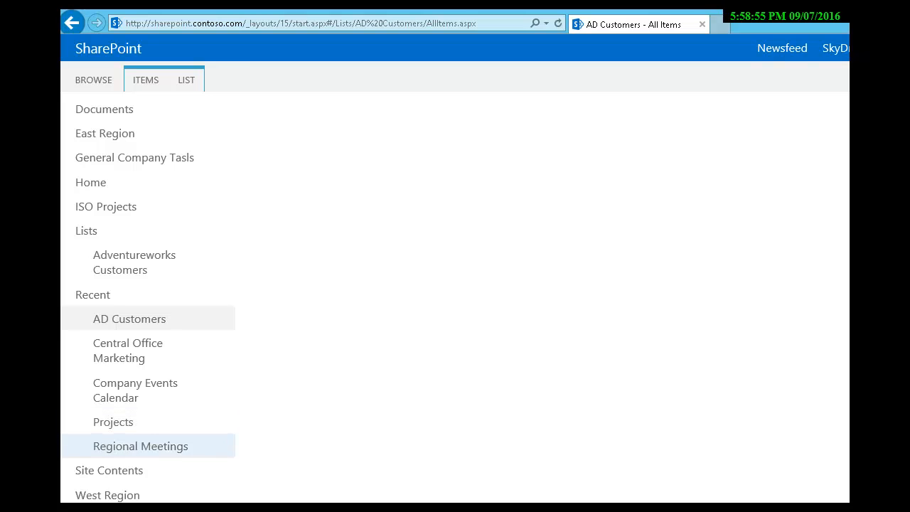
click(140, 446)
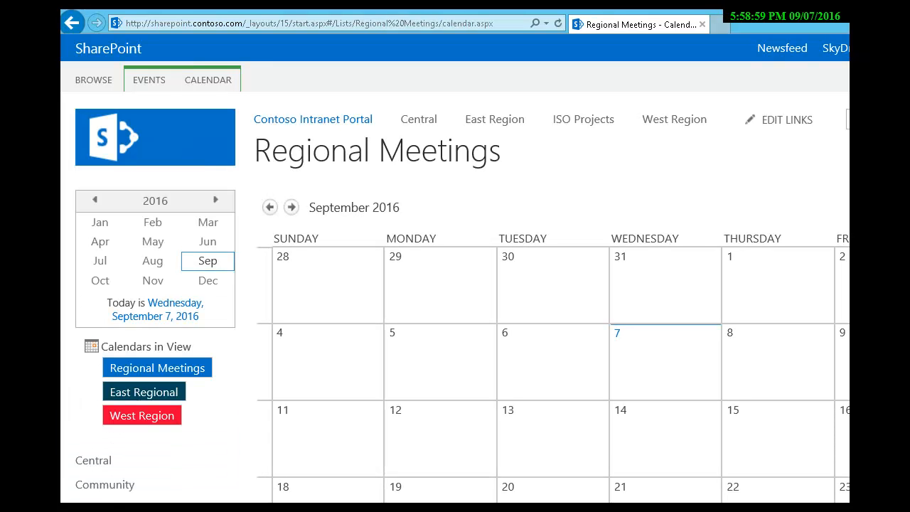
Step: Connect the Regional Meetings calendar to Outlook, allowing the site to open the program and accepting the connection
click(208, 80)
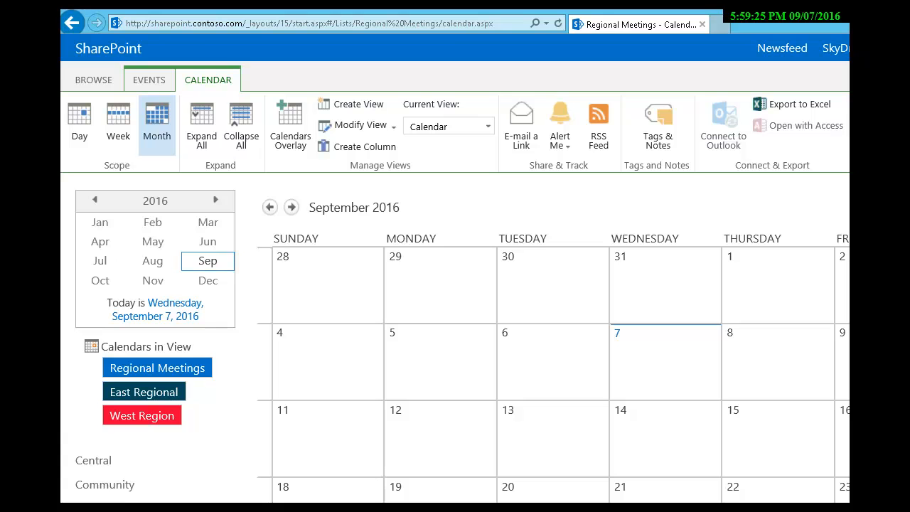
key(F5)
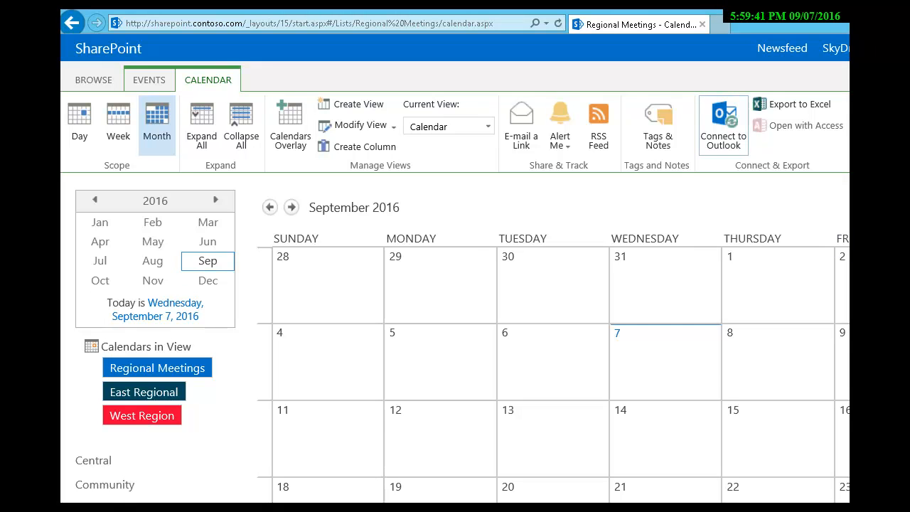
click(723, 126)
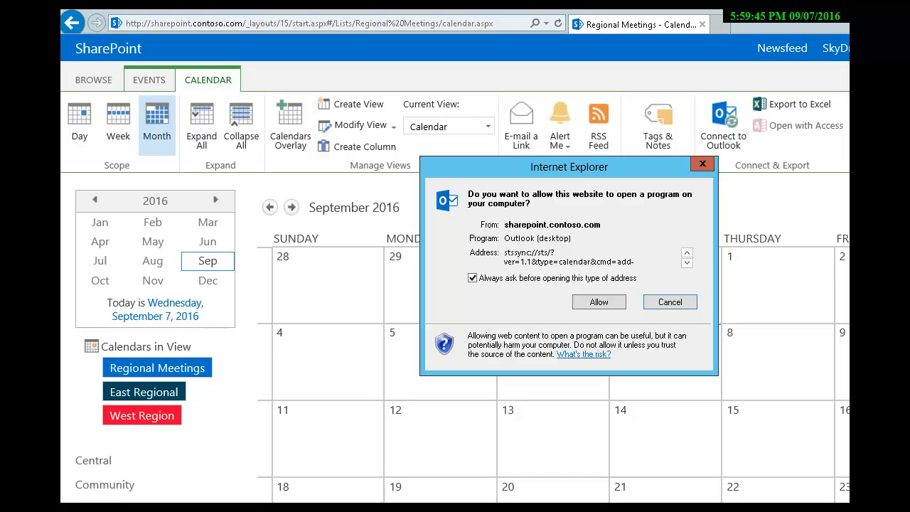
click(599, 303)
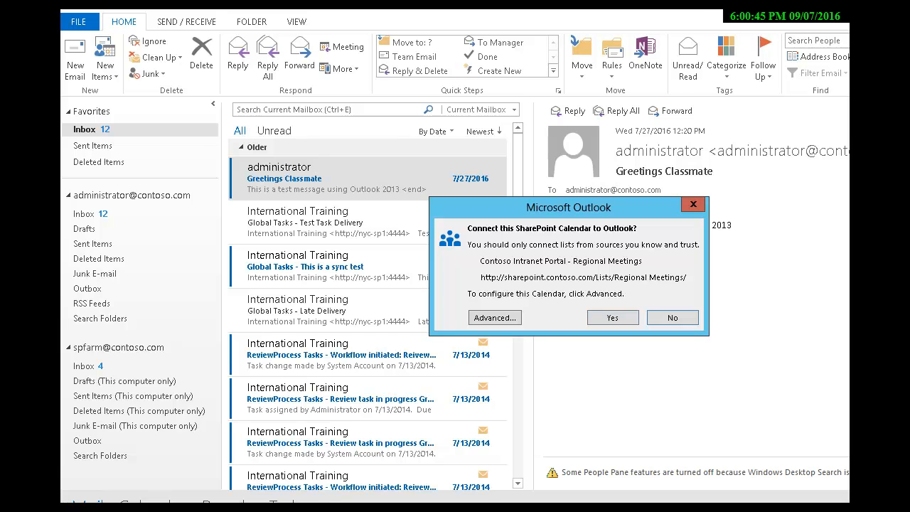
click(613, 318)
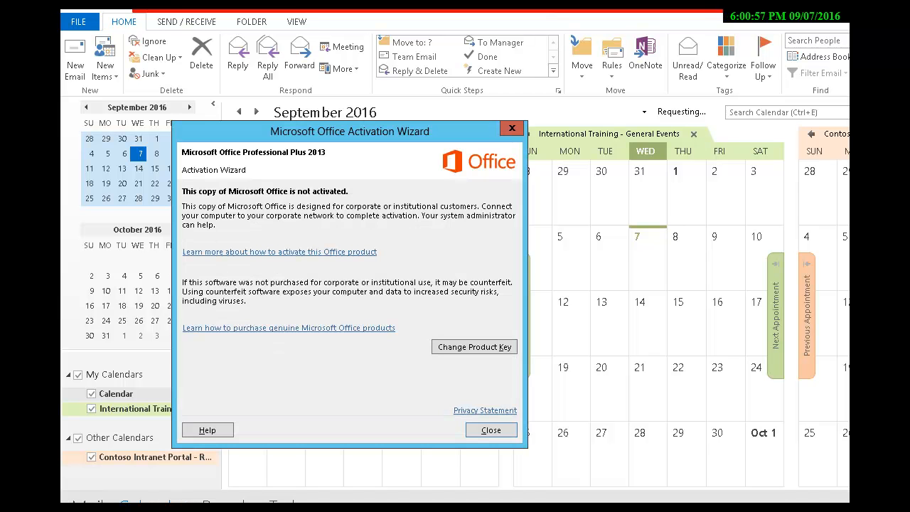
Step: Close the Office Activation Wizard and move the Send/Receive Progress window clear of the calendars
key(Escape)
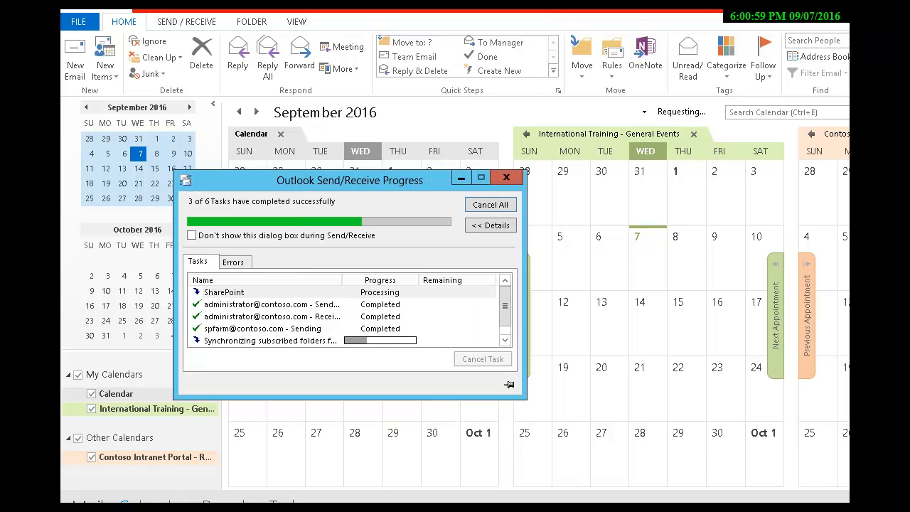
drag(411, 181, 376, 327)
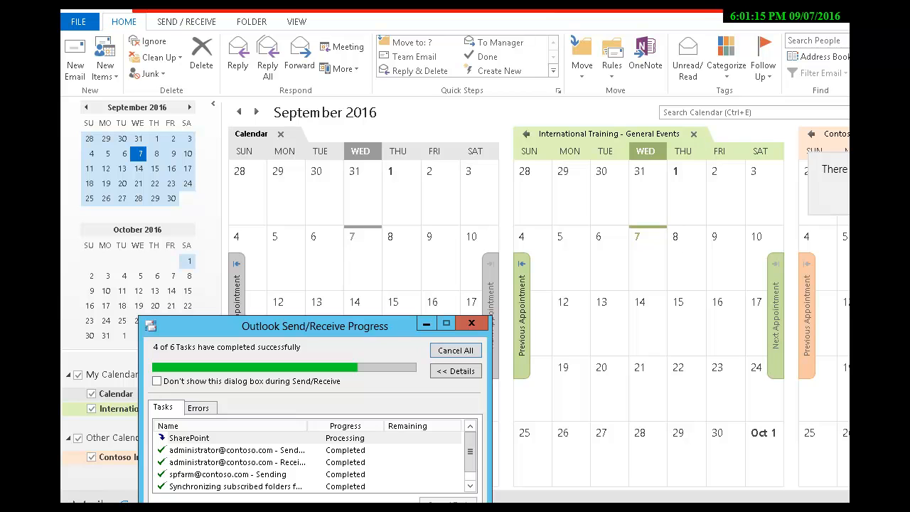
drag(359, 326, 167, 500)
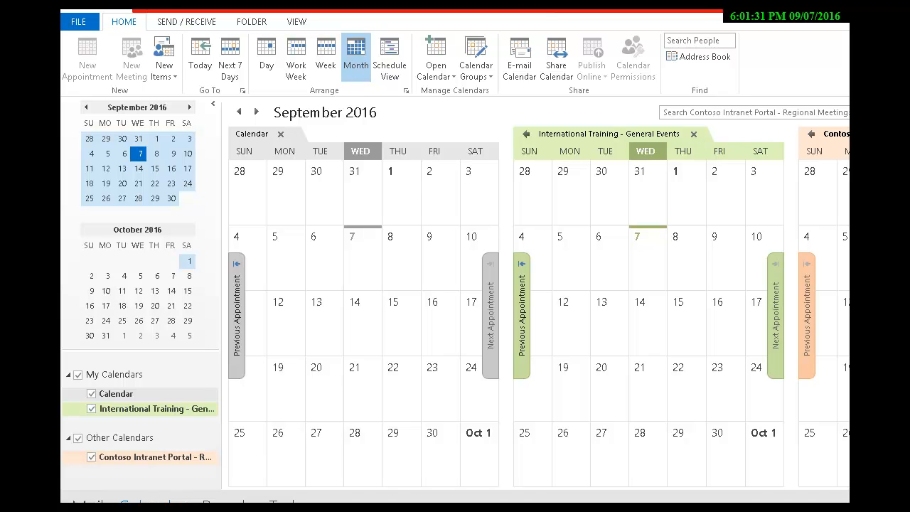
Step: Try to add an item to the Regional Meetings calendar and to September 14 in the International Training - General Events calendar
key(ctrl+n)
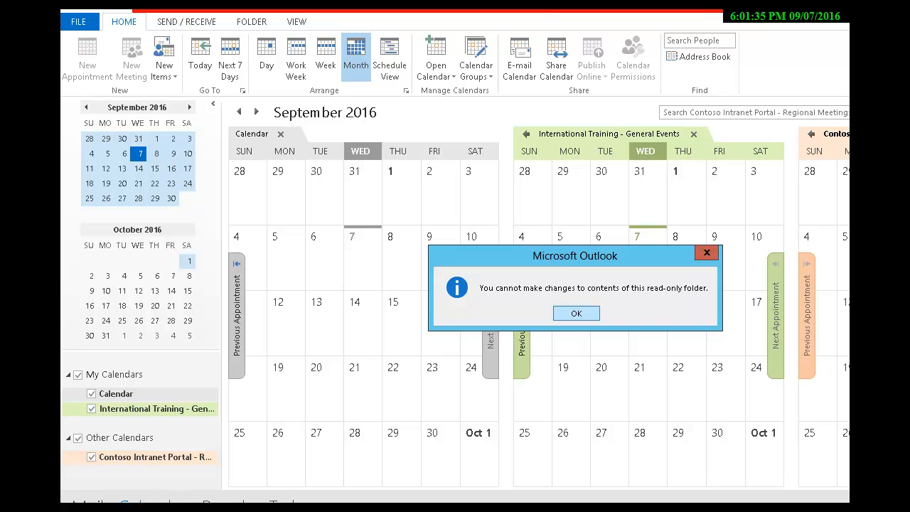
key(Return)
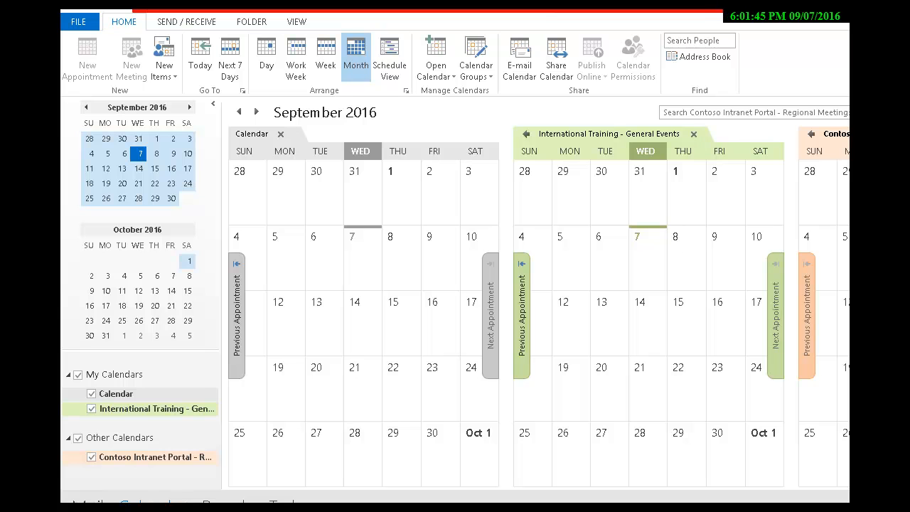
double_click(648, 325)
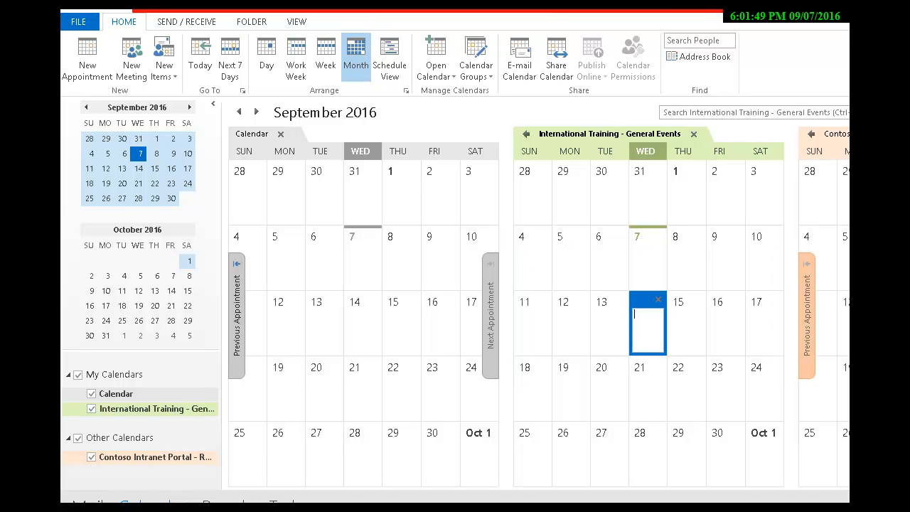
click(609, 324)
click(647, 324)
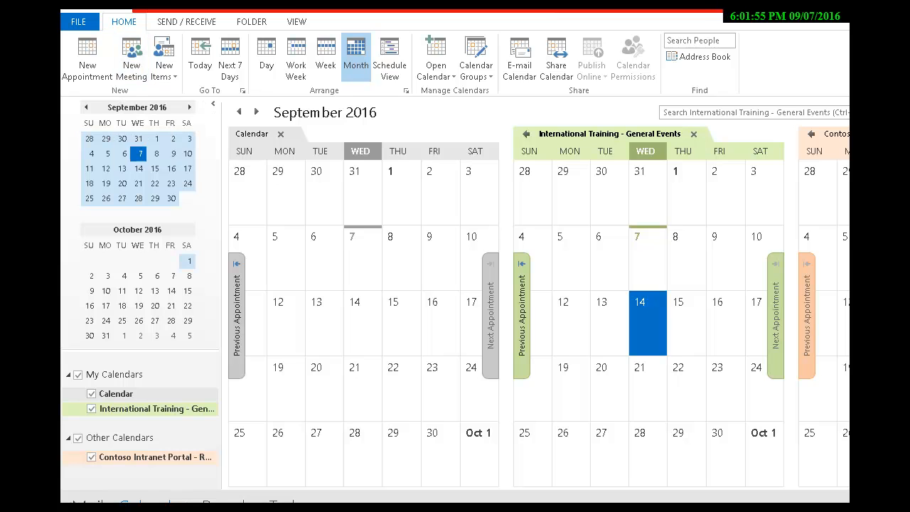
click(836, 134)
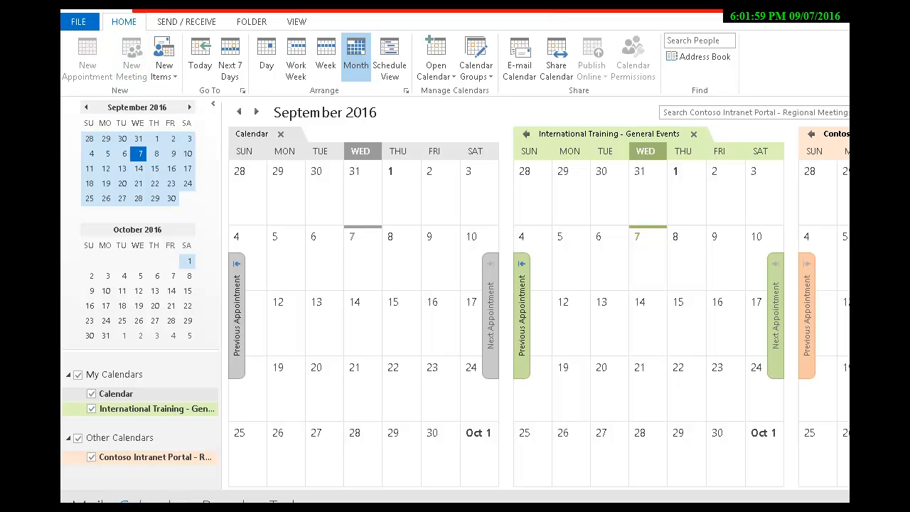
Step: Start a meeting request for September 14 in the International Training - General Events calendar and enter the two attendees' e-mail addresses
click(648, 327)
click(648, 327)
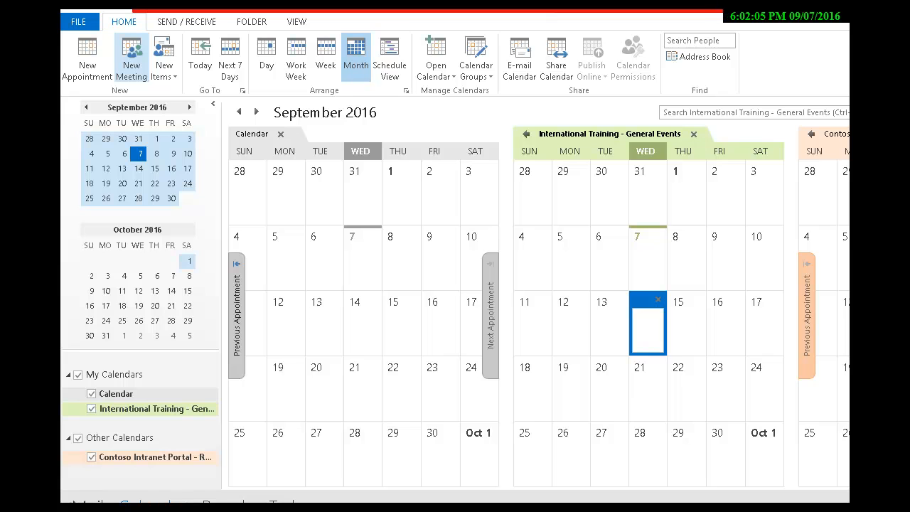
click(131, 59)
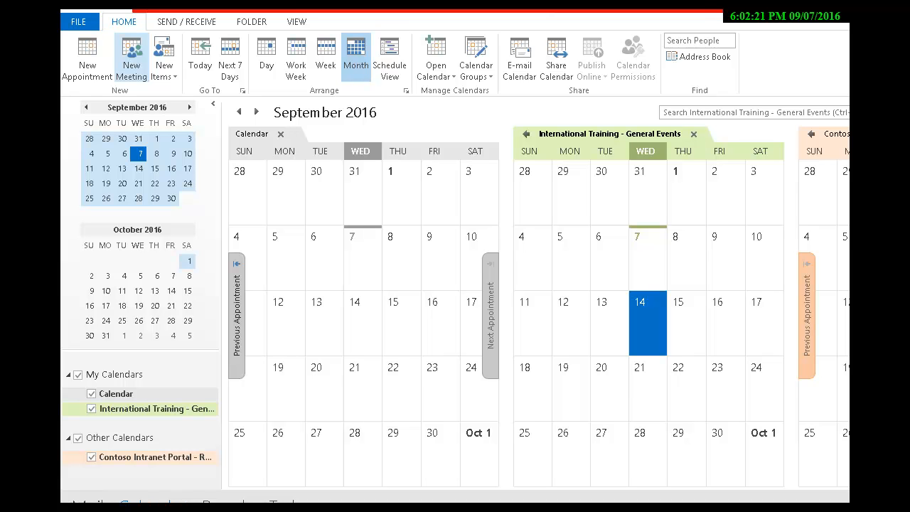
click(132, 58)
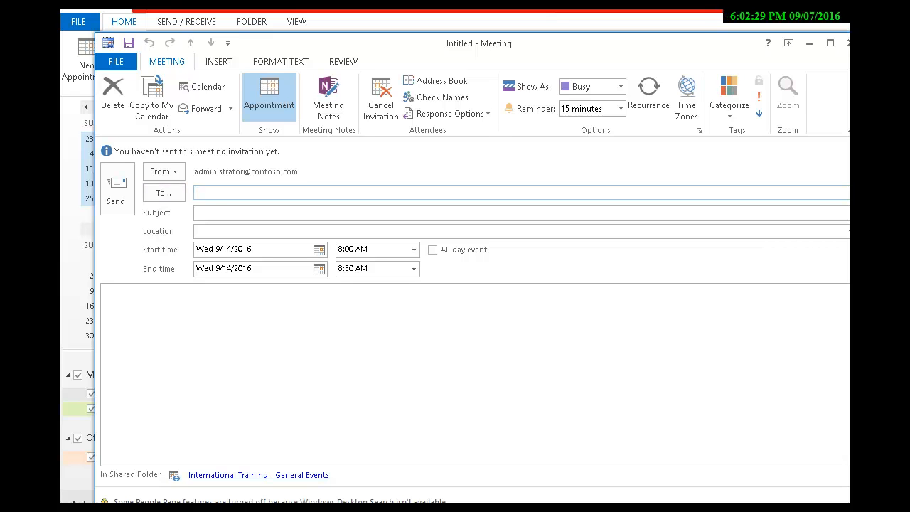
text(adam@contoso.com)
text(;administrator@contoso.com)
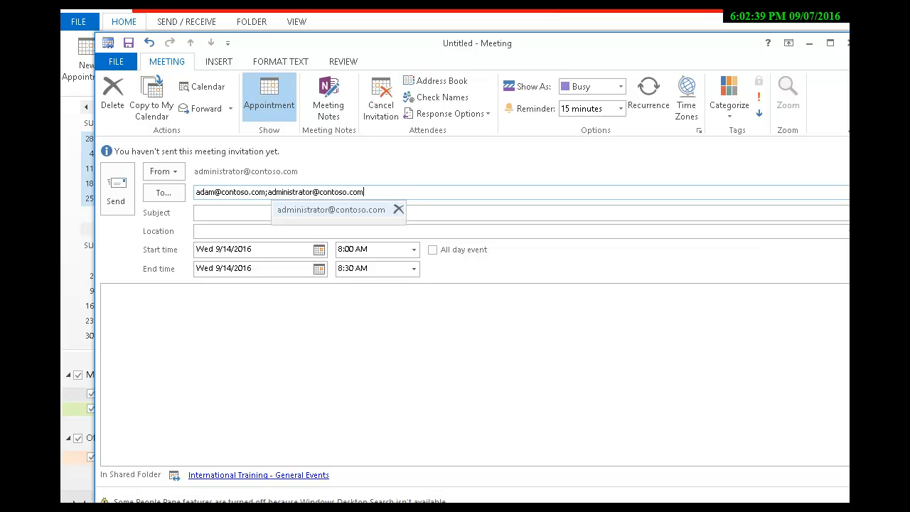
key(Return)
Step: Set the meeting's subject to "Test Meeting" and its body text to "This is a test meeting"
click(197, 212)
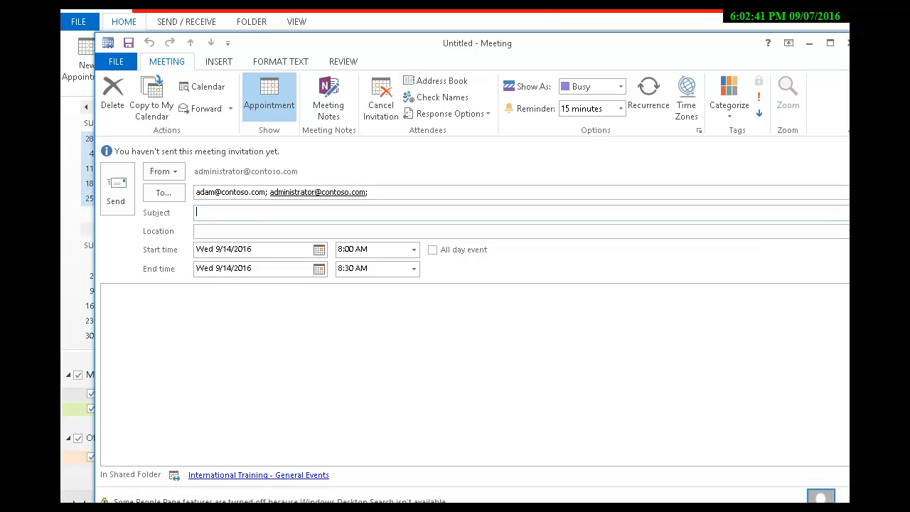
text(Test Meeting)
click(108, 300)
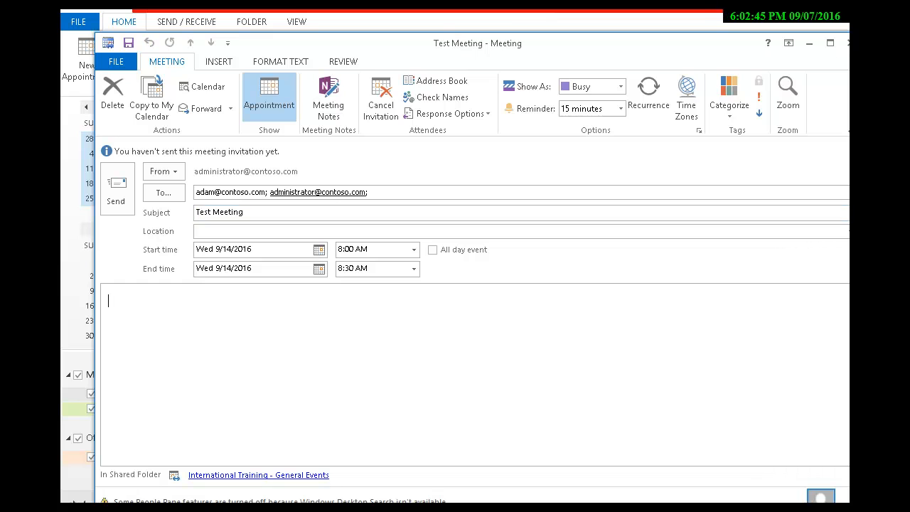
text(This is a test meeting)
Step: Send the meeting request anyway, without response tallying or a location, and agree to update your own calendar
click(115, 188)
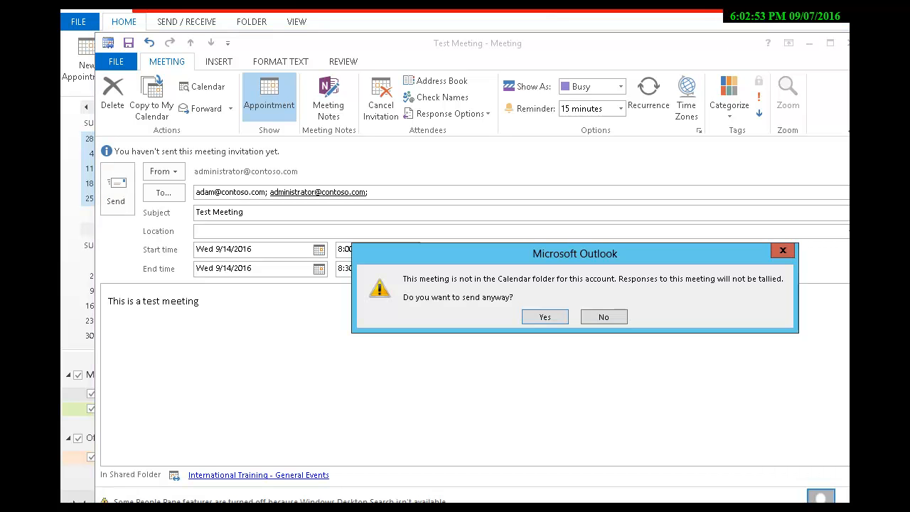
key(Return)
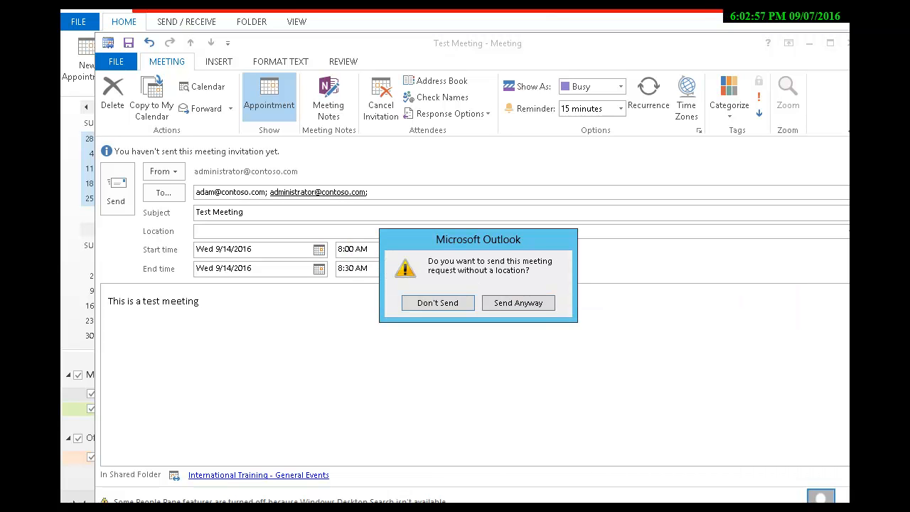
key(Tab)
key(Return)
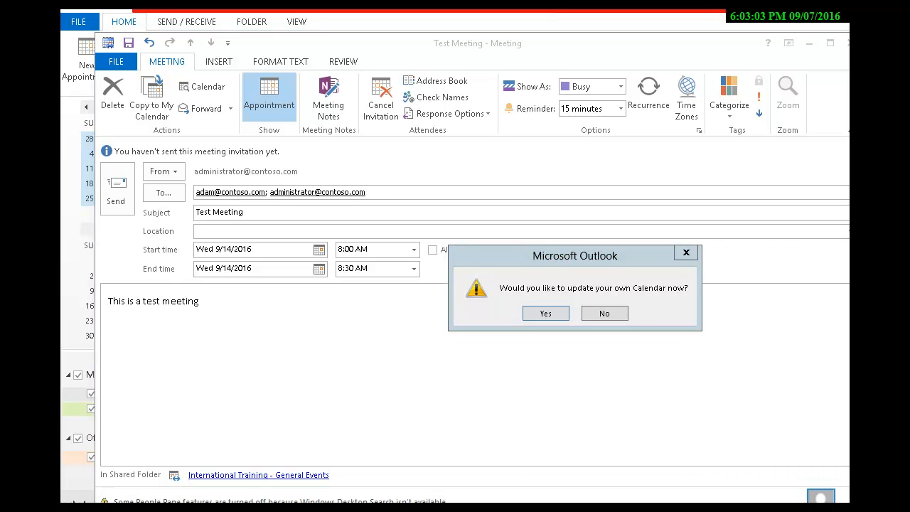
key(Return)
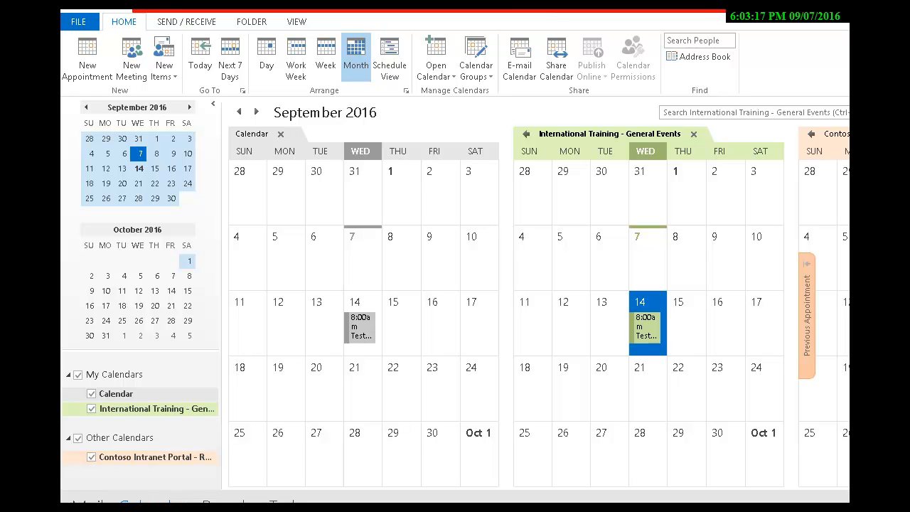
Step: Create and save an appointment titled "Test appt for Sharepoint" in Park Room on September 7 in the personal calendar
click(363, 264)
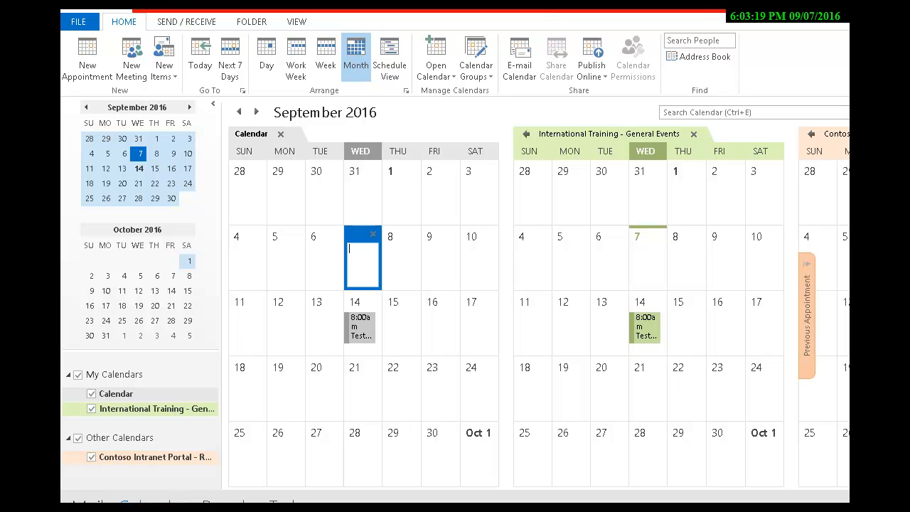
click(88, 64)
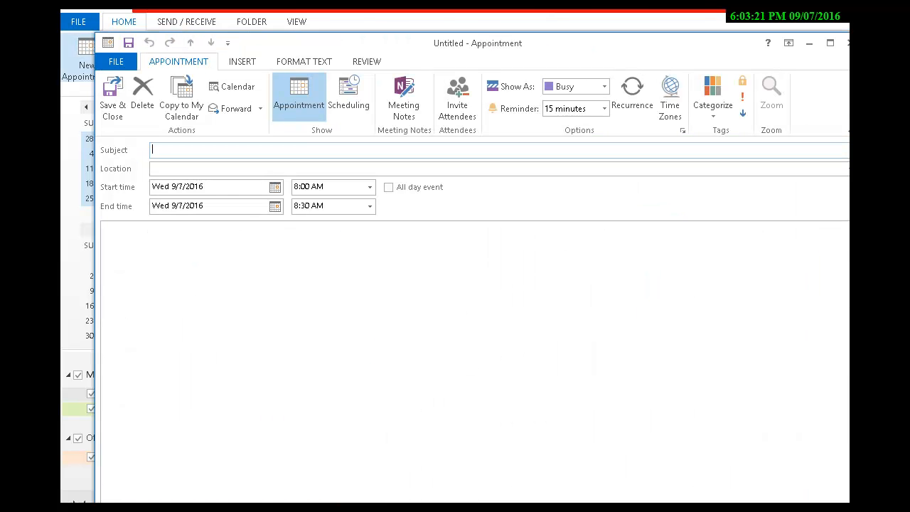
text(Test appt for Share)
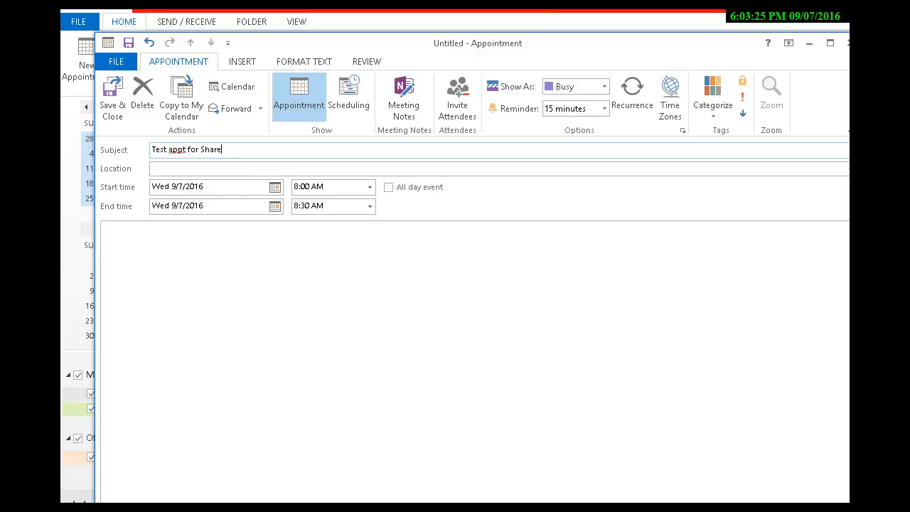
text(point)
key(Tab)
text(Park Room)
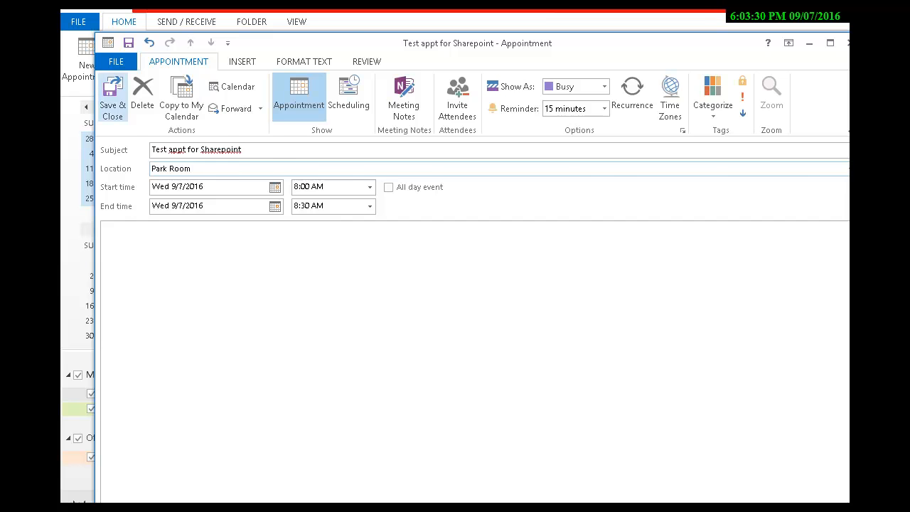
click(112, 96)
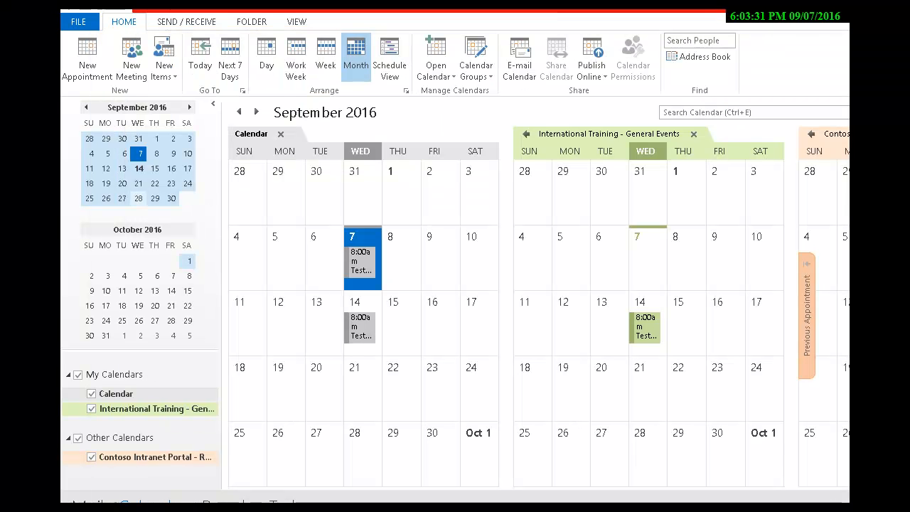
Step: Try to copy the September 7 test appointment from the personal calendar to the International Training - General Events calendar, closing the reminder
drag(377, 260, 534, 259)
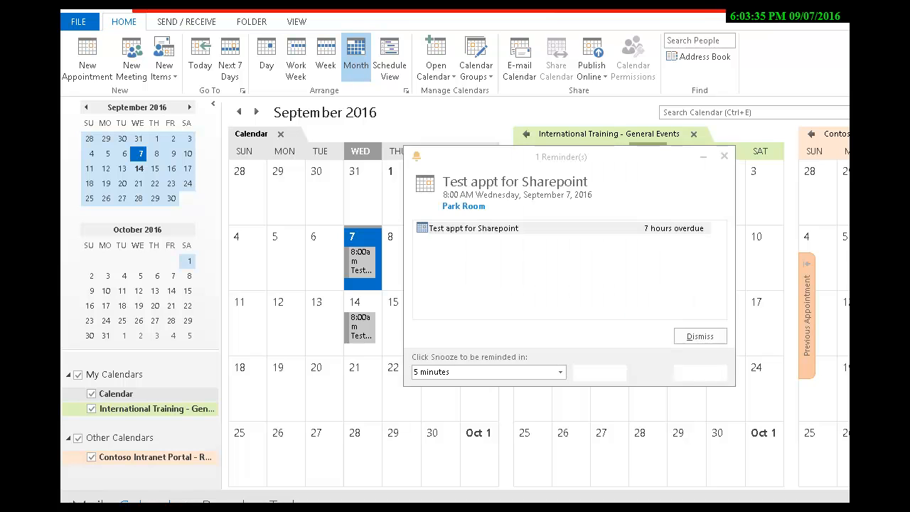
click(725, 156)
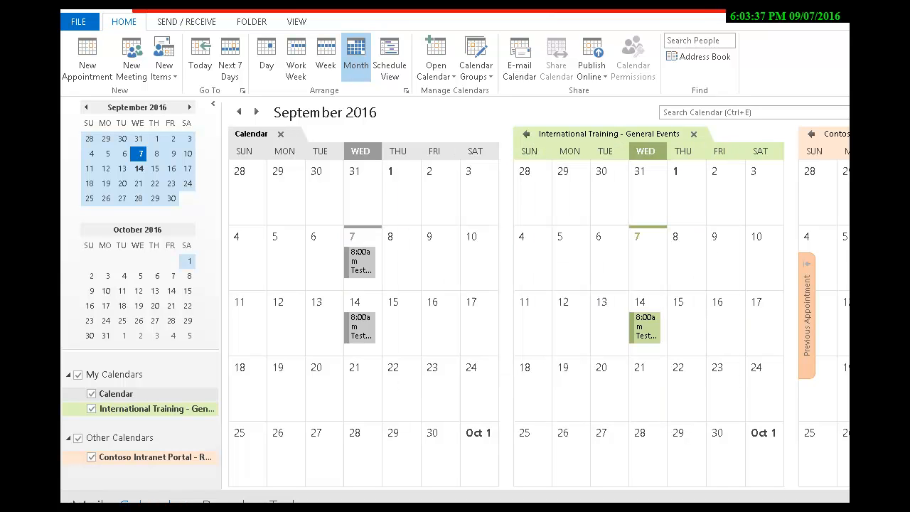
drag(378, 259, 533, 259)
click(378, 260)
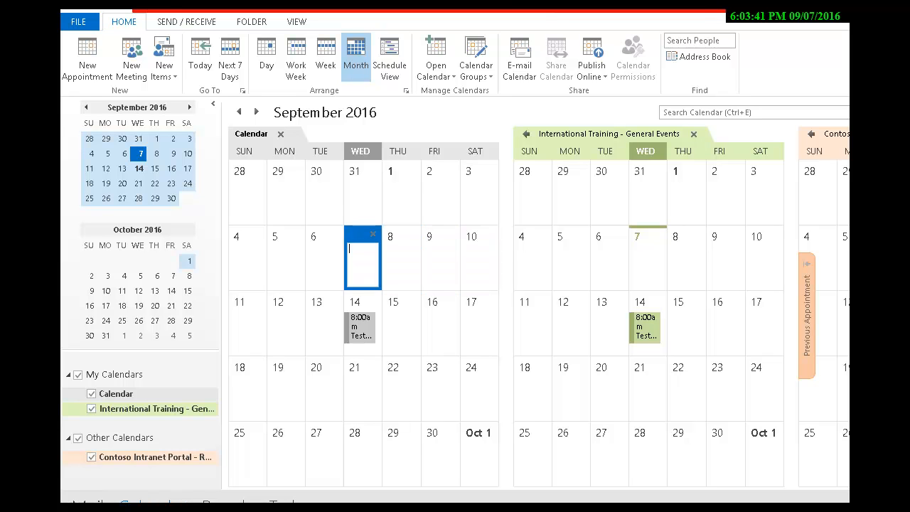
key(Escape)
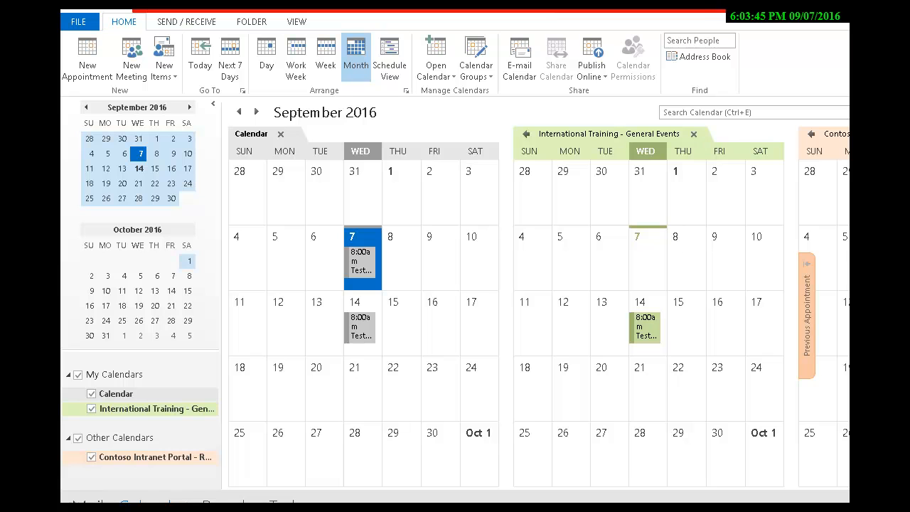
mouse_move(377, 259)
mouse_down()
mouse_move(477, 259)
mouse_move(378, 259)
mouse_up()
click(378, 260)
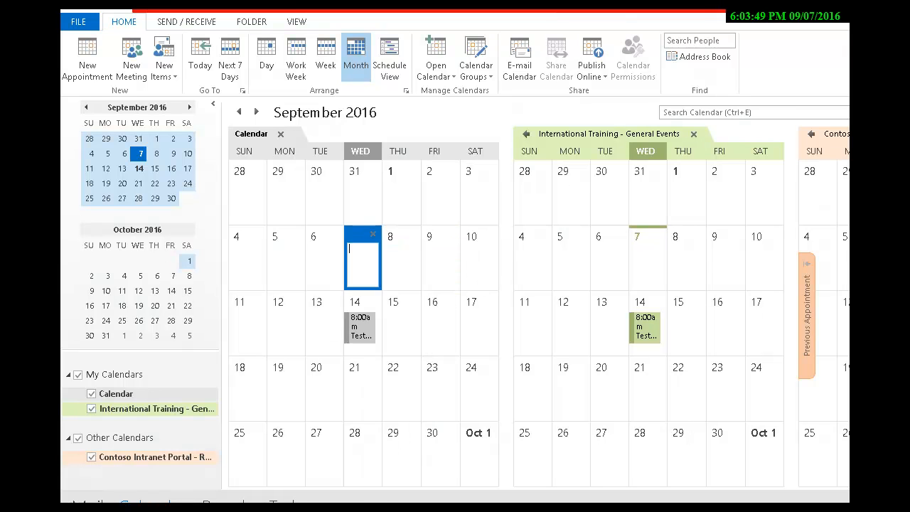
key(Escape)
Step: Hide the Contoso Intranet Portal calendar from the calendar view
click(91, 457)
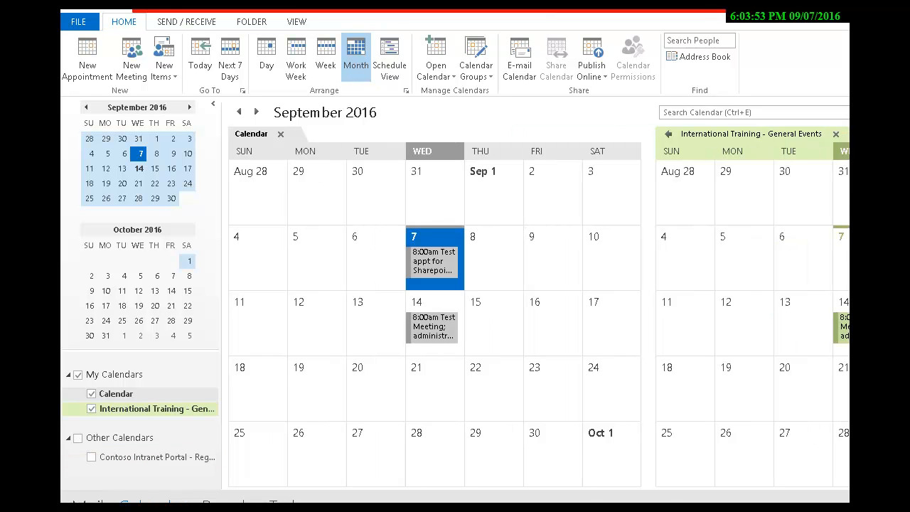
mouse_move(443, 282)
mouse_down()
mouse_move(610, 276)
mouse_move(442, 280)
mouse_up()
click(266, 509)
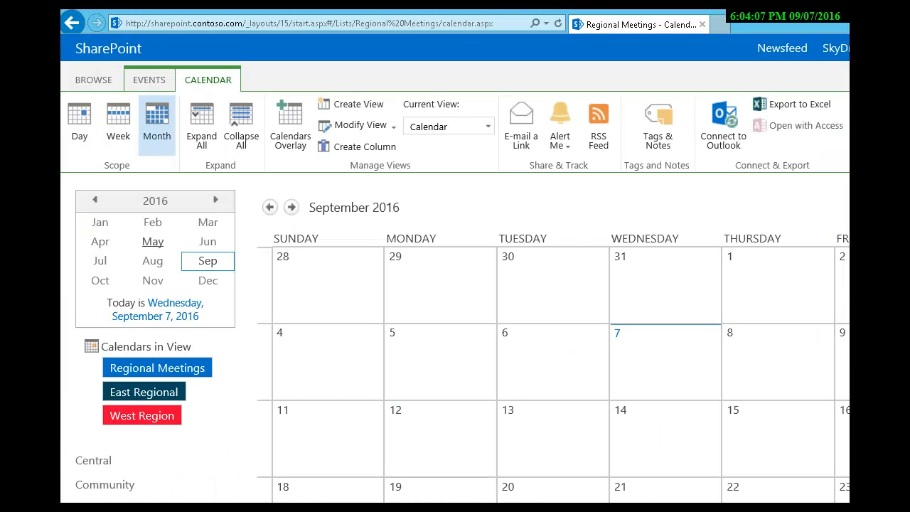
click(93, 79)
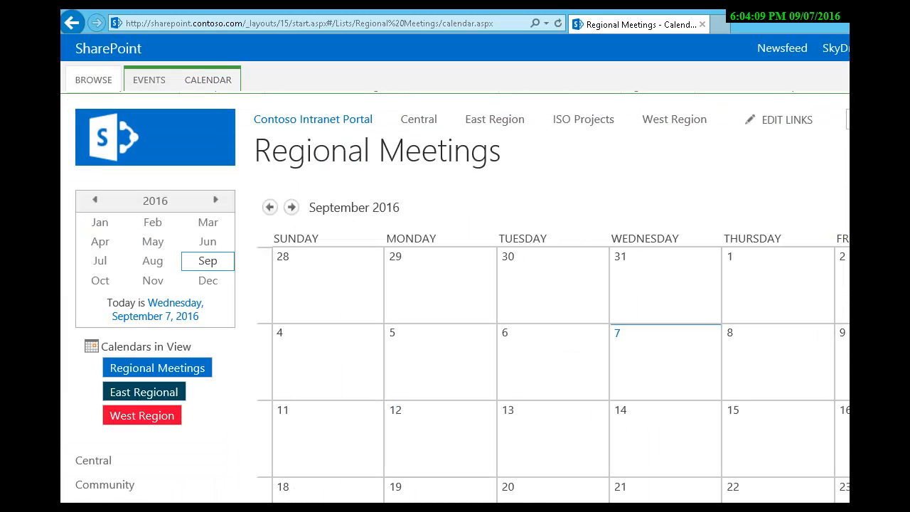
click(546, 24)
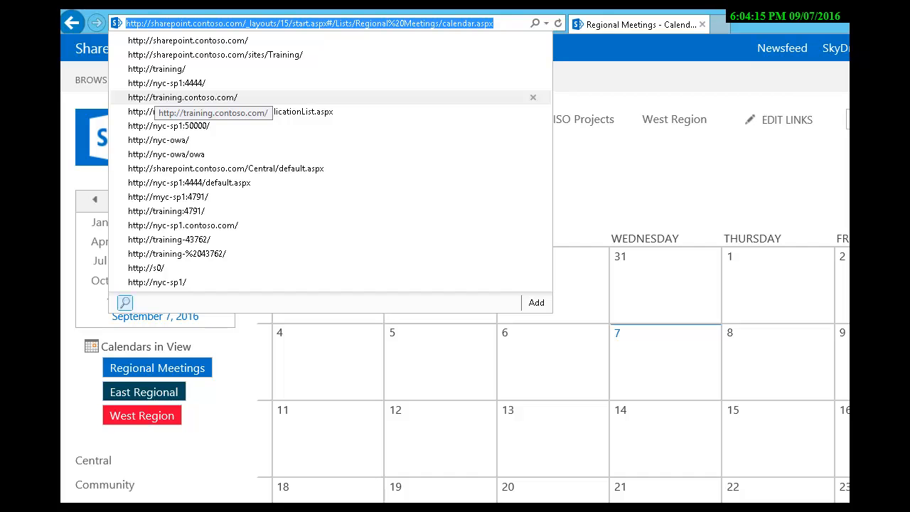
click(164, 97)
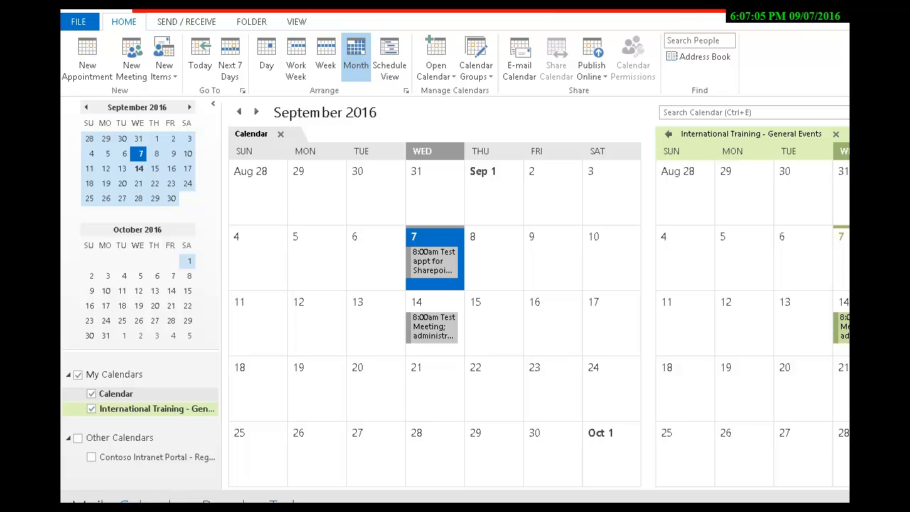
Step: Reload the General Events calendar in SharePoint and add an event titled "Test Event 3" on September 12, 2016
key(alt+Tab)
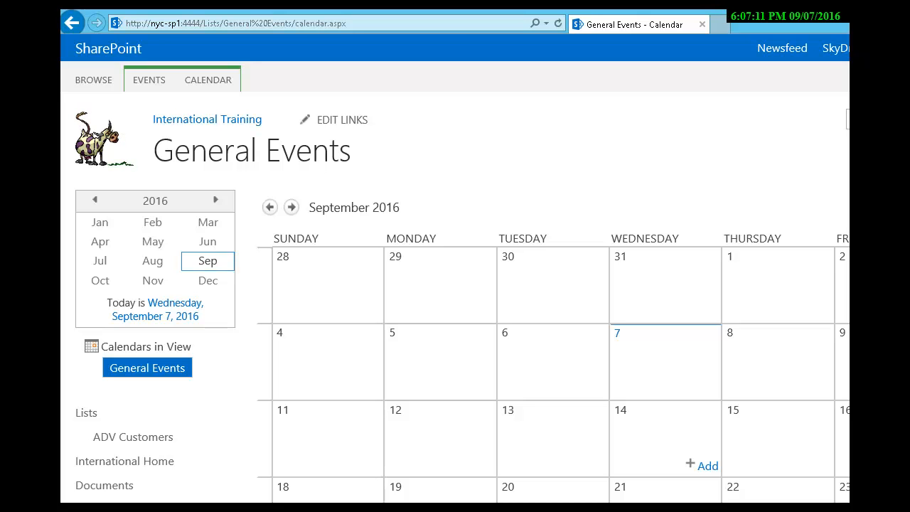
click(558, 23)
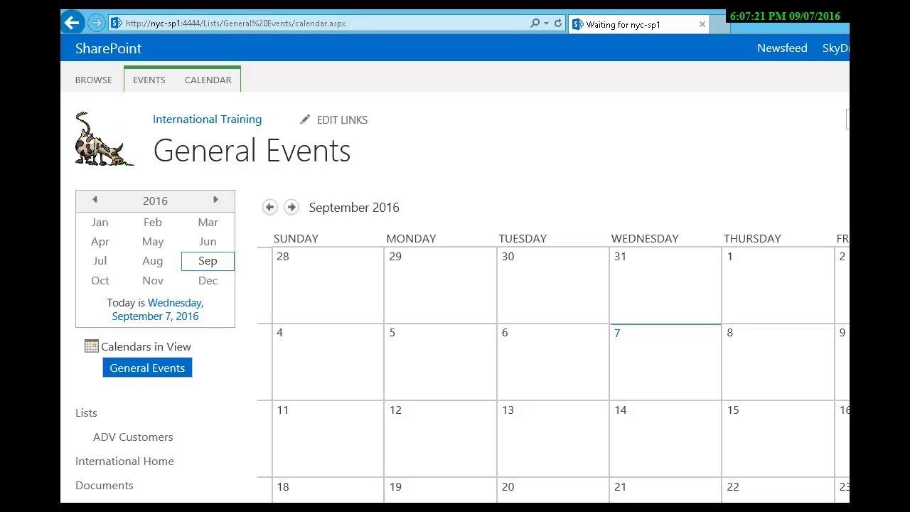
click(441, 448)
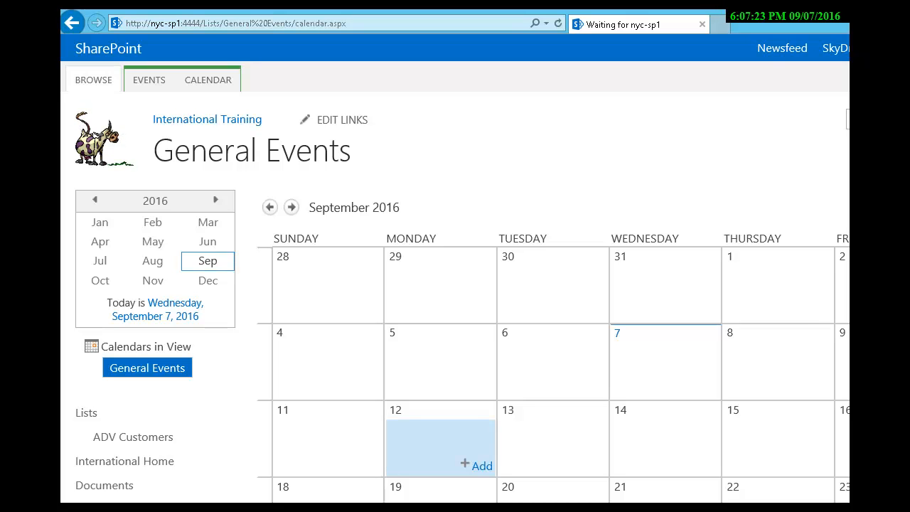
click(482, 465)
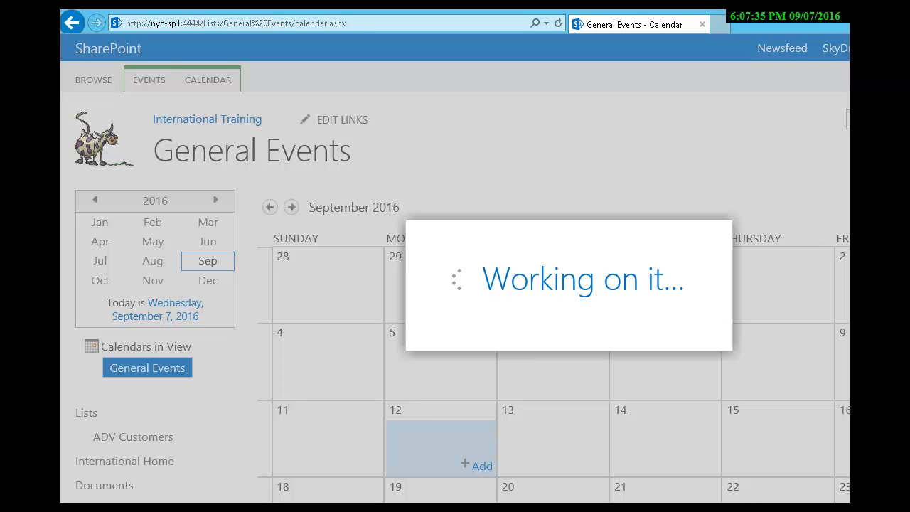
text(Test Event 3)
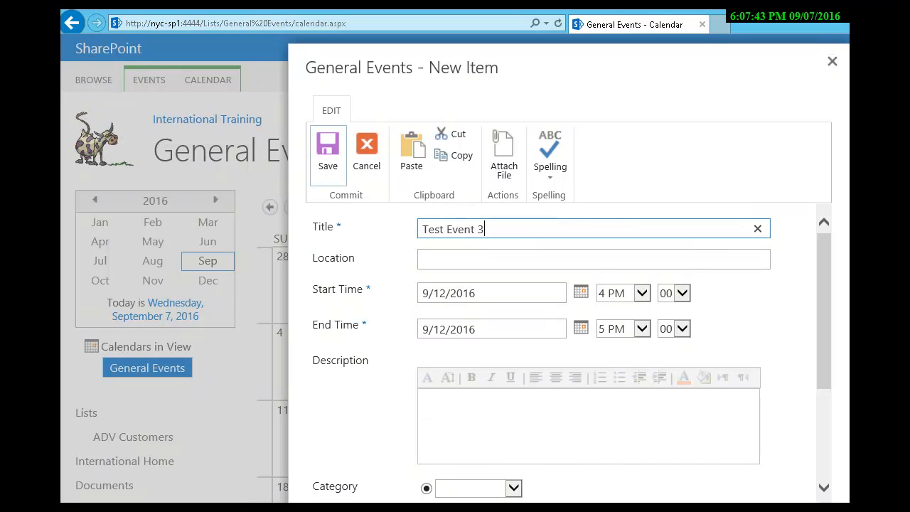
click(327, 153)
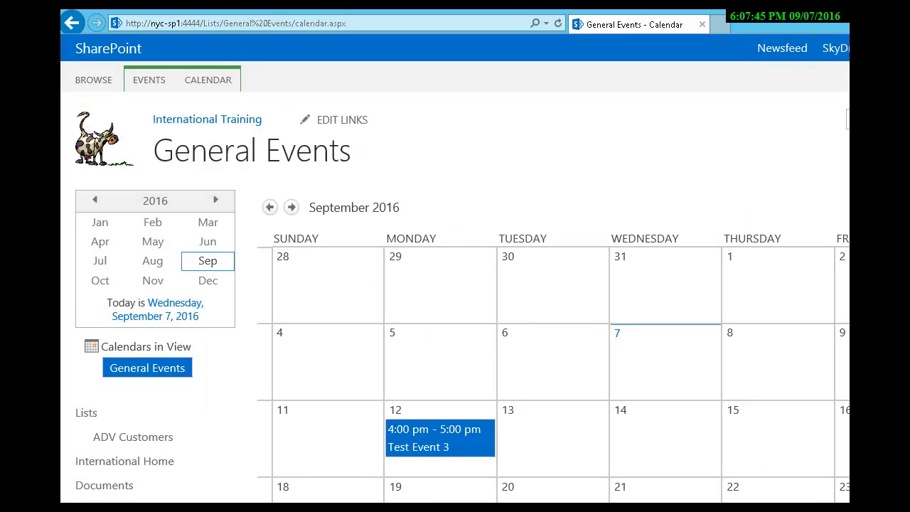
Step: Switch to Outlook and send and receive all folders to synchronize the International Training - General Events calendar
key(alt+Tab)
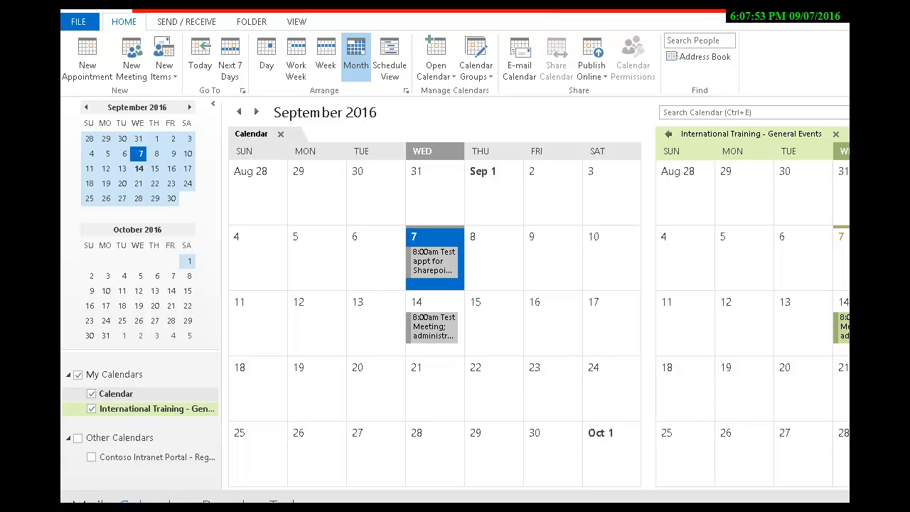
click(843, 303)
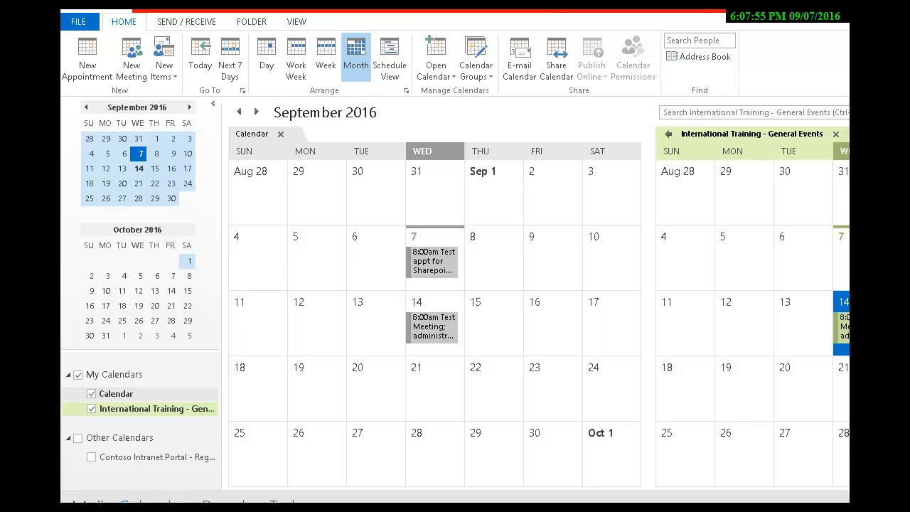
right_click(807, 140)
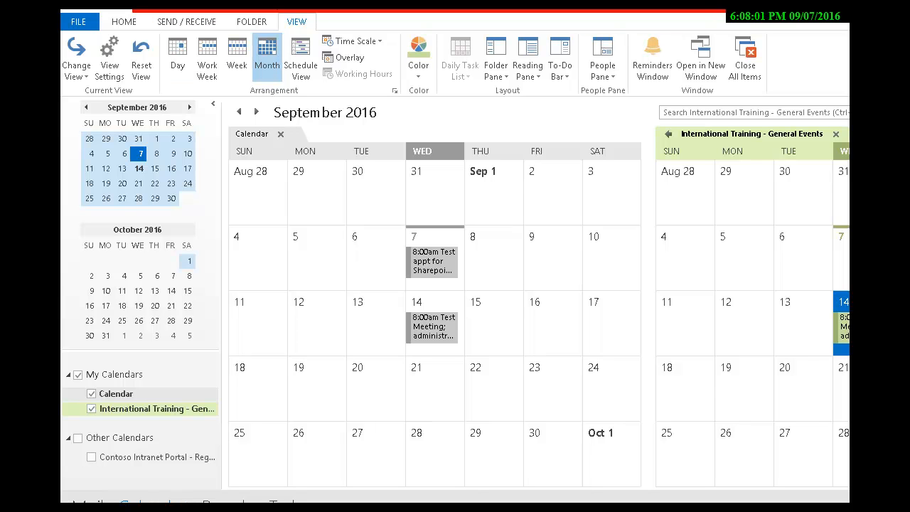
click(186, 22)
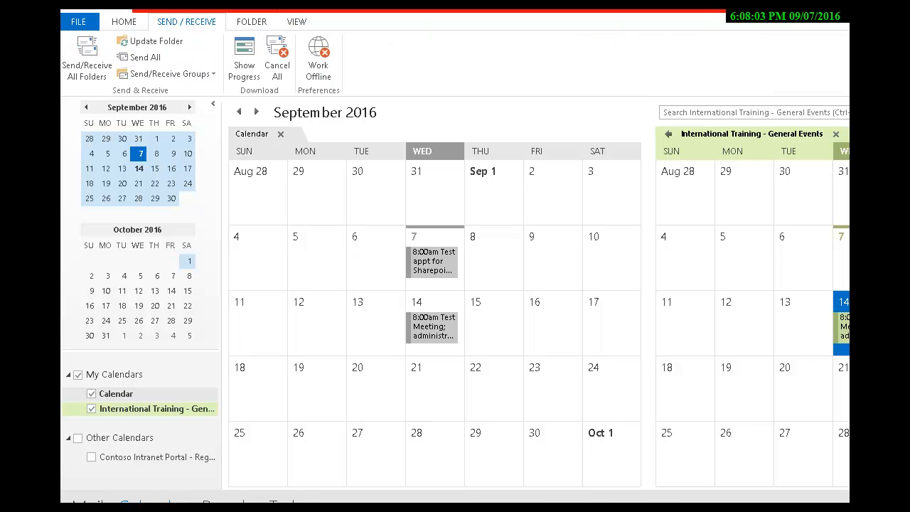
click(86, 58)
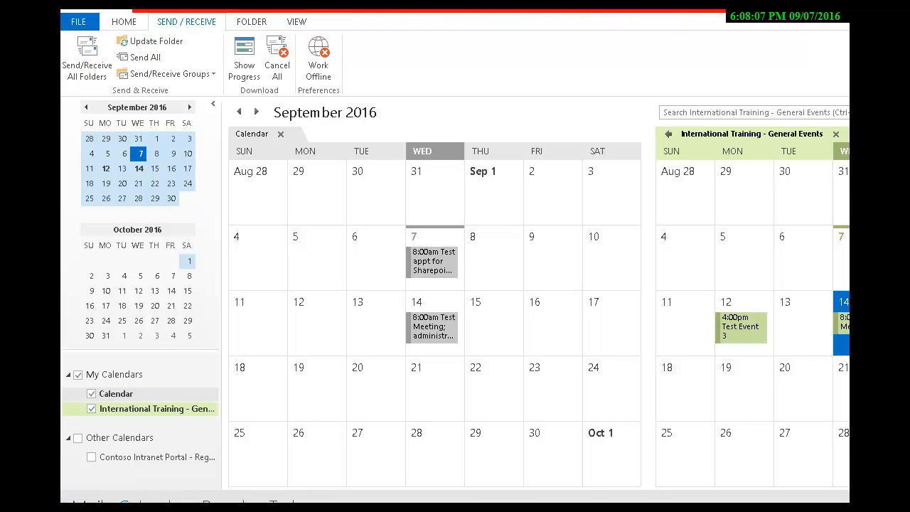
Step: Copy Test Event 3 from the International Training - General Events calendar to September 12 in the personal calendar
click(741, 328)
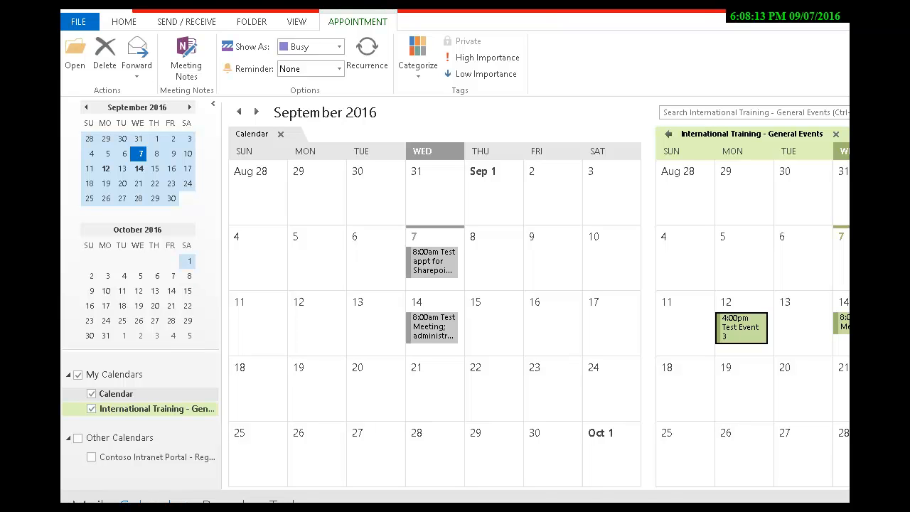
mouse_move(741, 329)
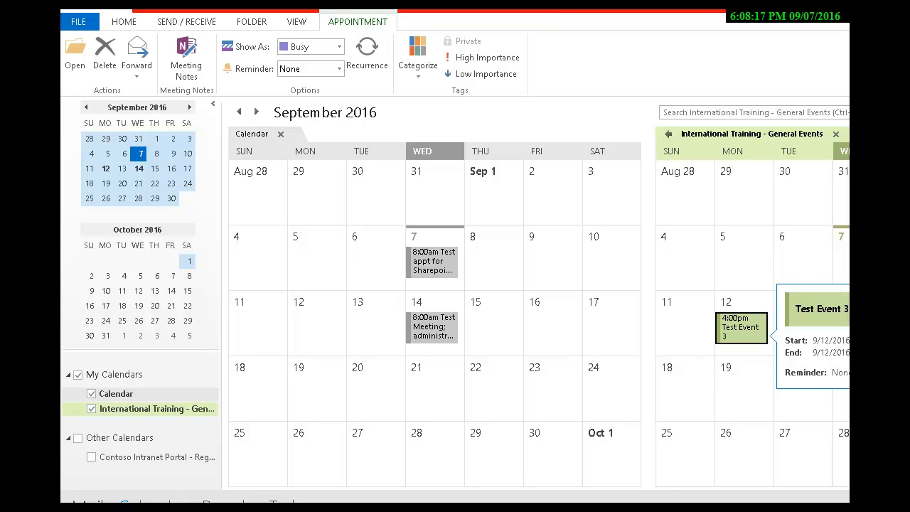
drag(742, 327, 314, 328)
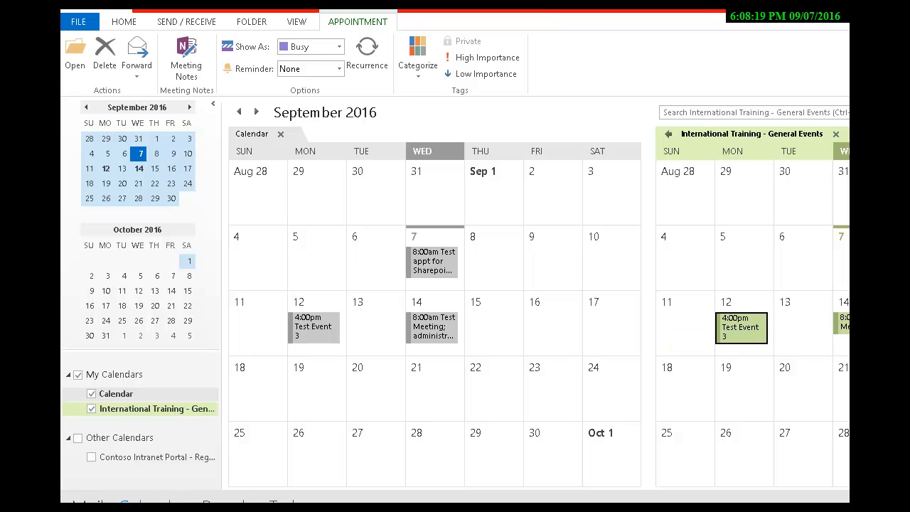
click(318, 349)
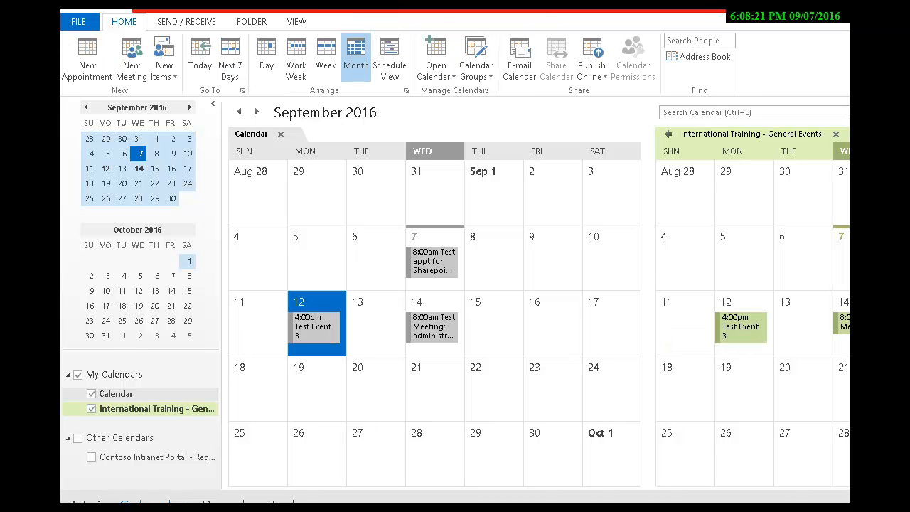
Step: Set the location of Test Event 3 in the International Training - General Events calendar to "Make Edits" and save it
double_click(741, 327)
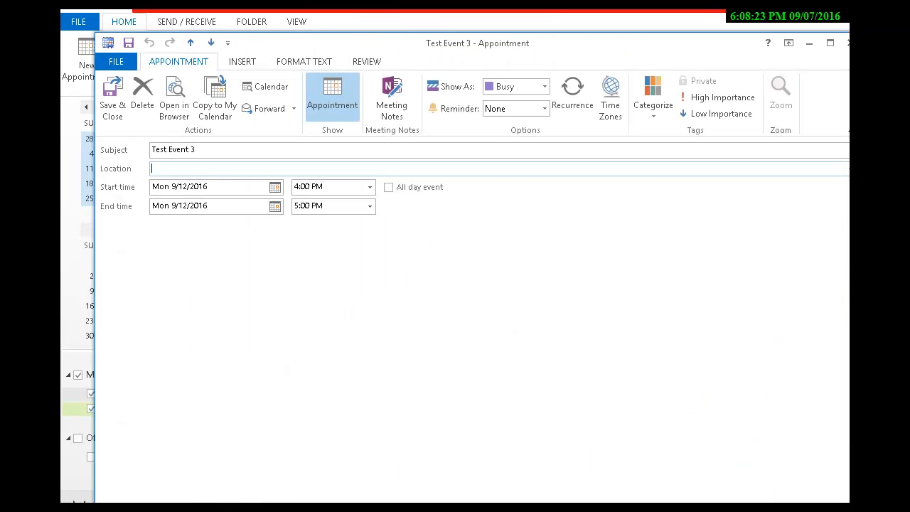
text(Make Edits)
click(113, 96)
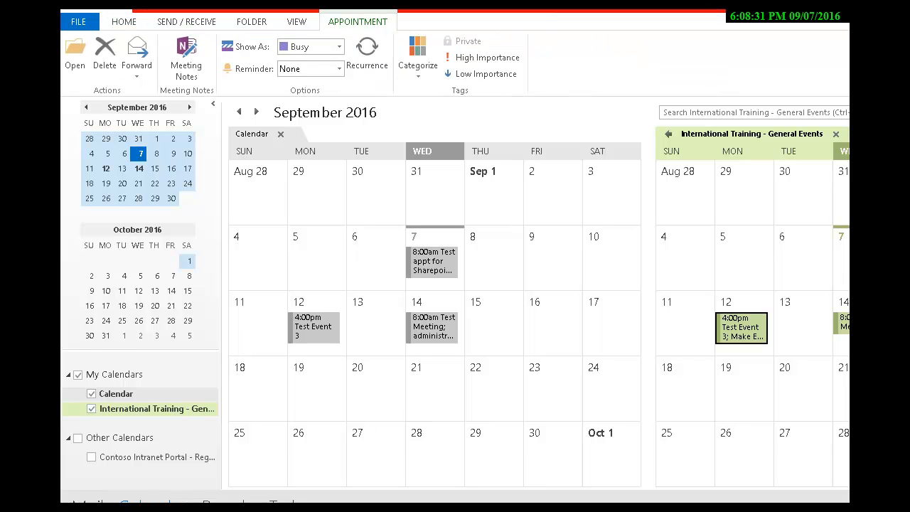
Step: Switch to SharePoint and check the details of Test Event 3 in the General Events calendar, then close them
key(alt+Tab)
click(418, 447)
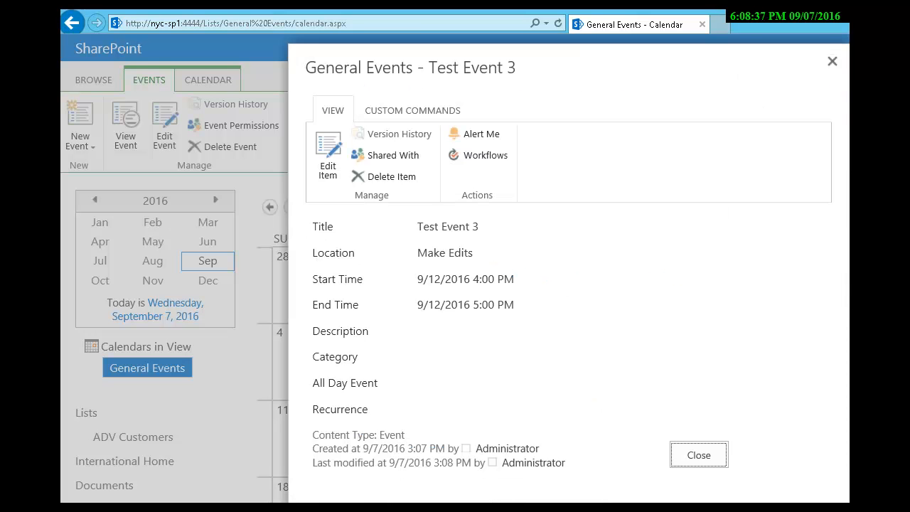
key(Return)
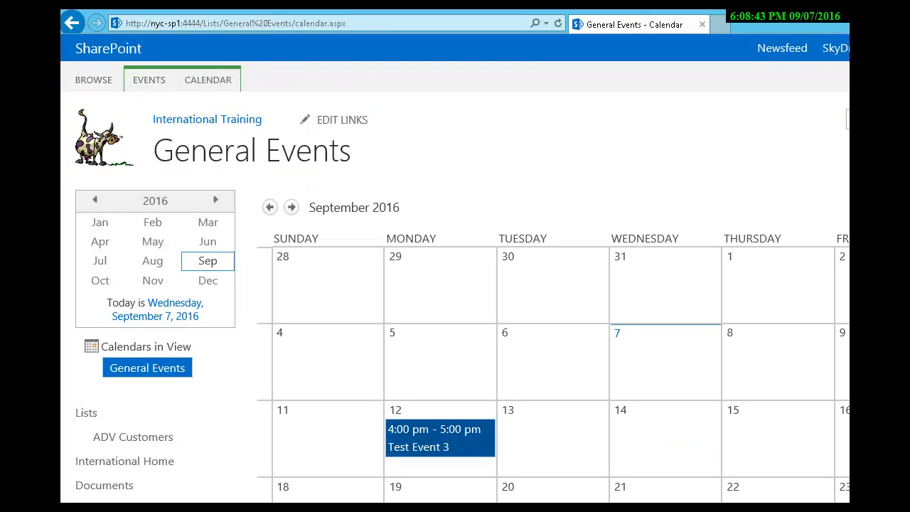
Step: Go to the Contoso Intranet Portal at sharepoint.contoso.com and open the Project Summaries list in the ISO Projects site
click(545, 23)
key(Down)
key(Down)
key(Down)
key(Down)
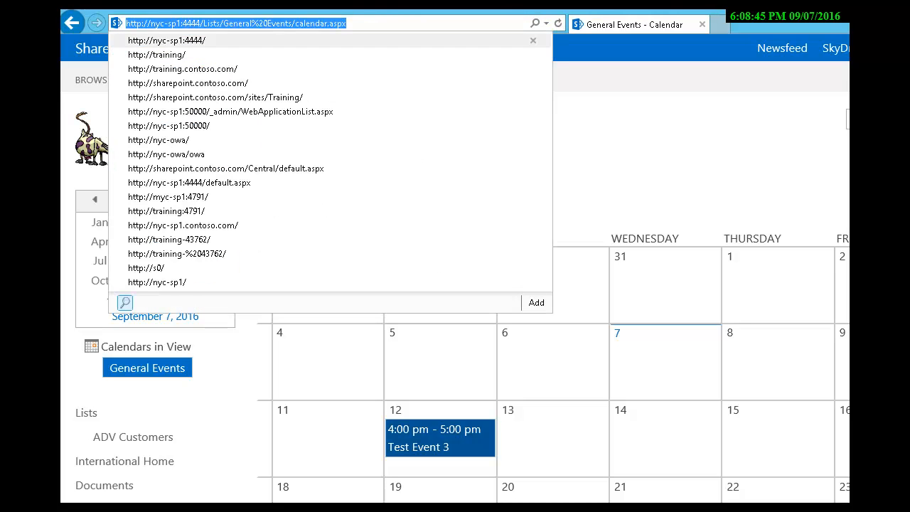
key(Return)
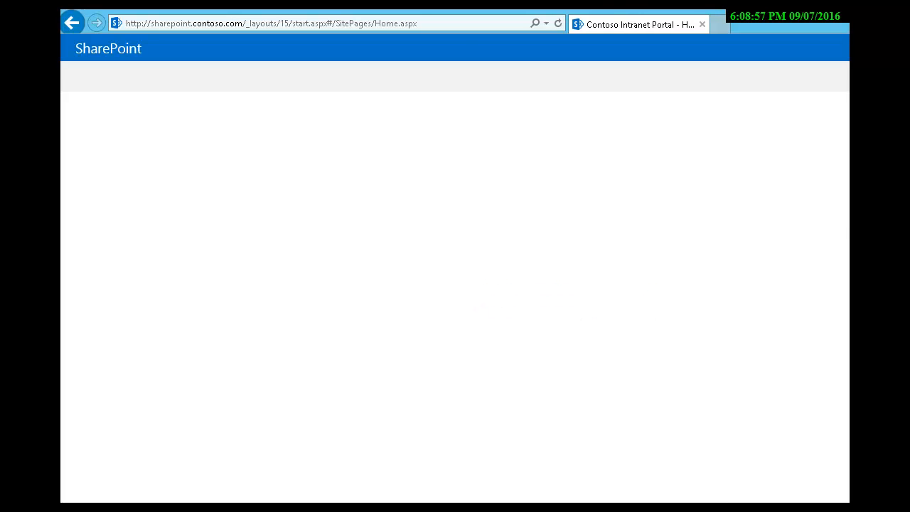
scroll(149, 298, down, 3)
scroll(149, 313, down, 3)
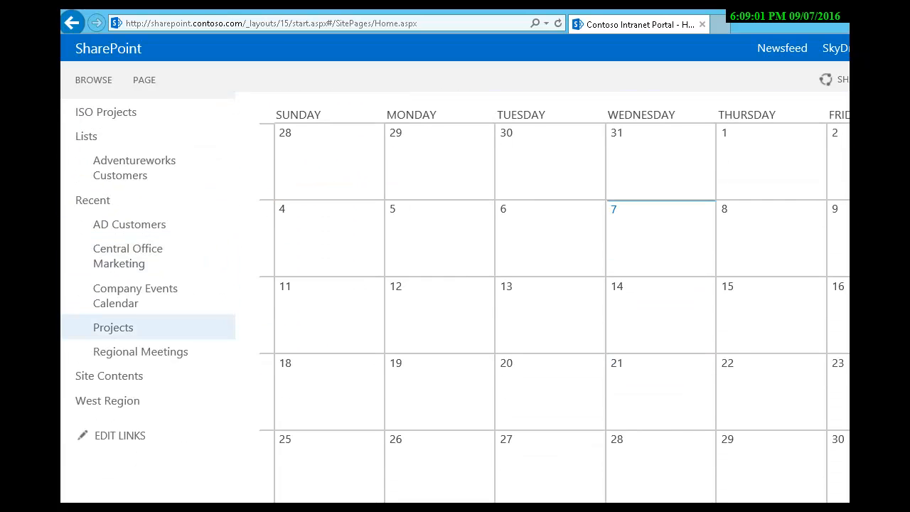
scroll(319, 298, up, 6)
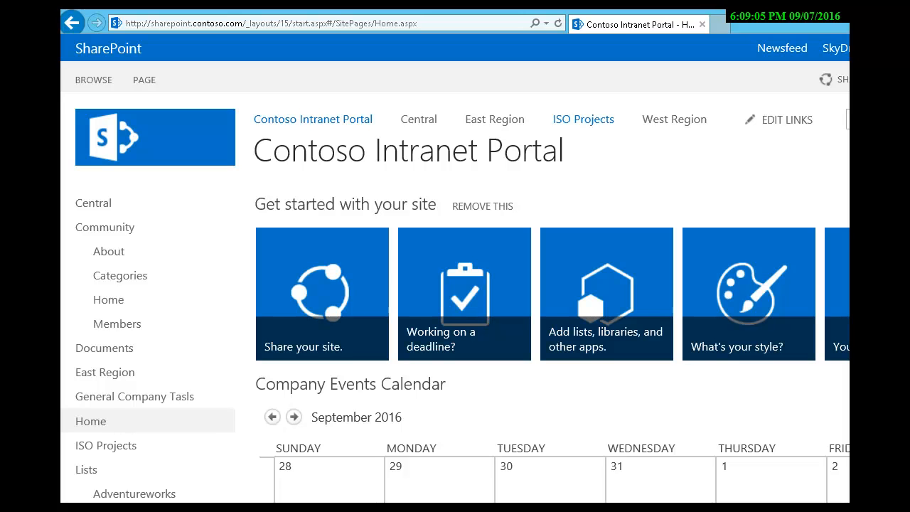
click(583, 119)
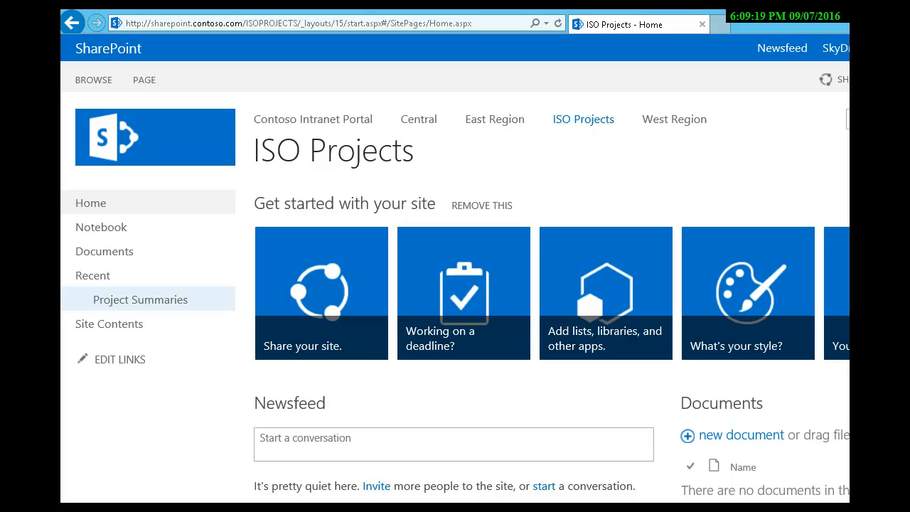
click(140, 300)
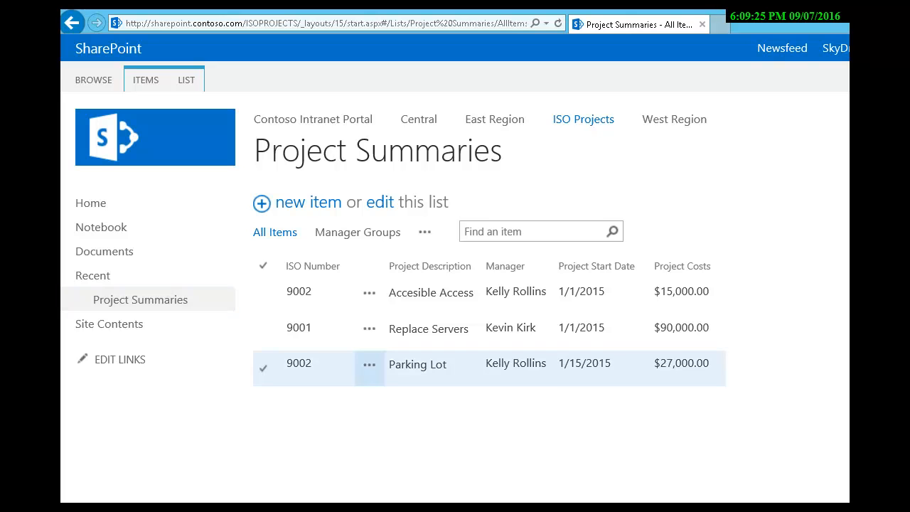
Step: Export the Project Summaries list to Excel with data connections enabled, and close the Office activation wizard
click(186, 79)
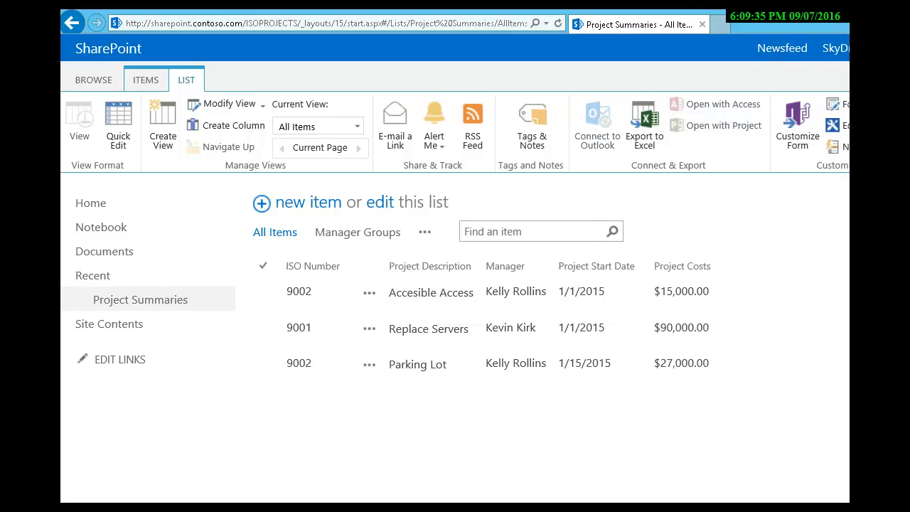
click(645, 126)
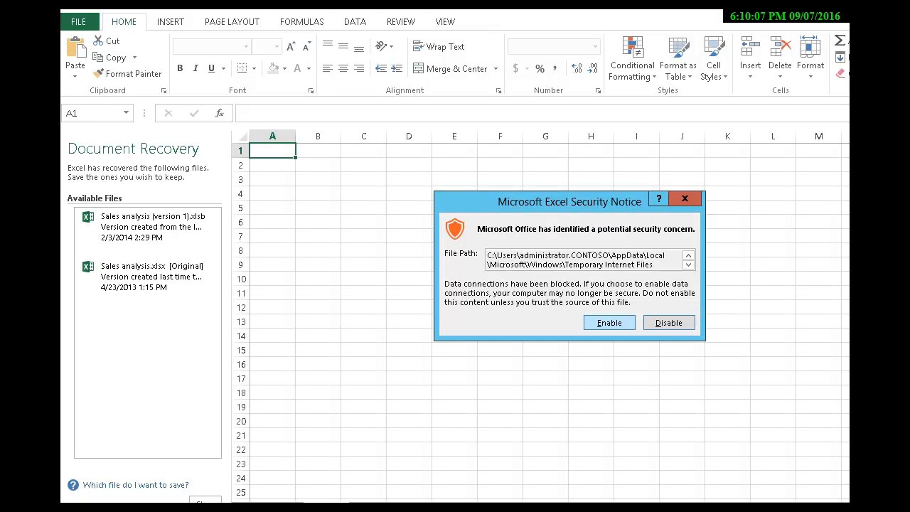
click(609, 323)
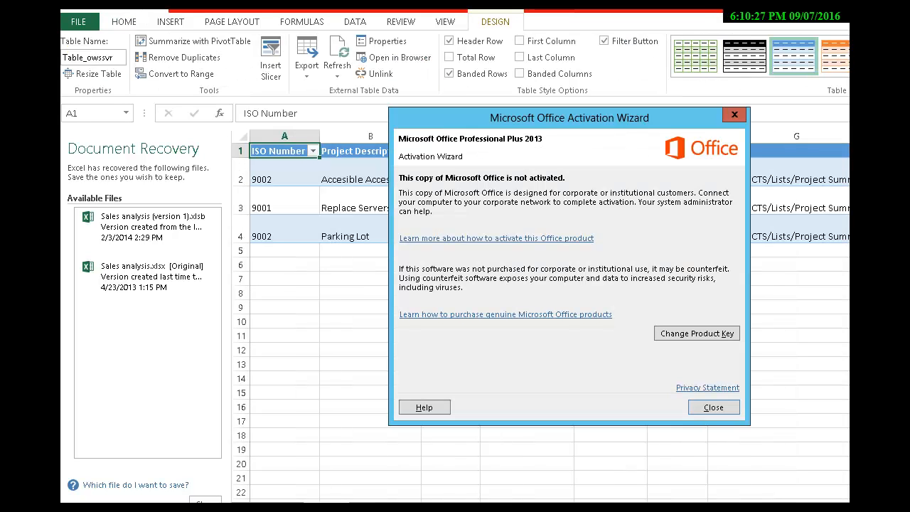
key(Escape)
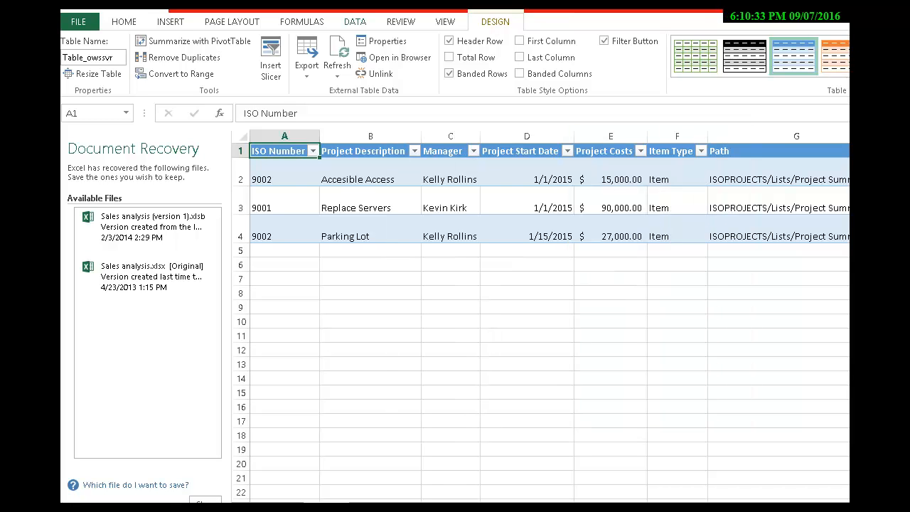
Step: Bring up the data connection and refresh commands for the exported project table
click(355, 22)
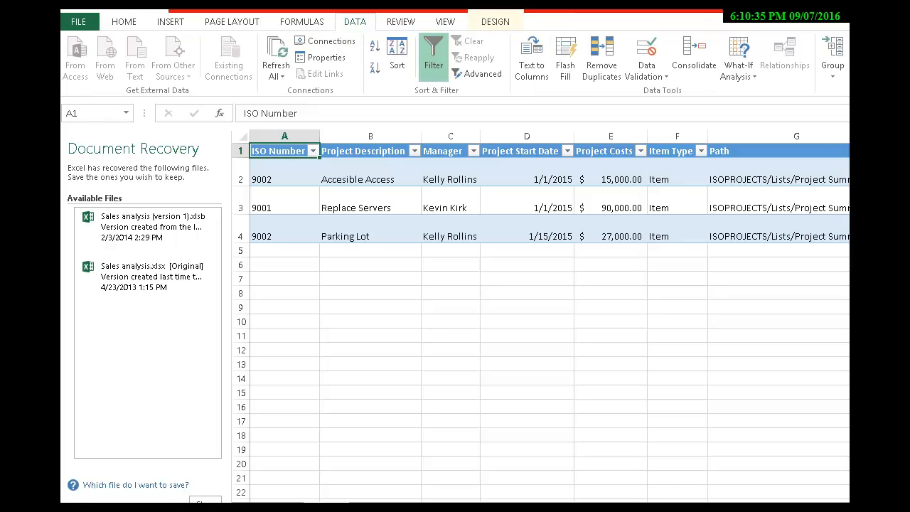